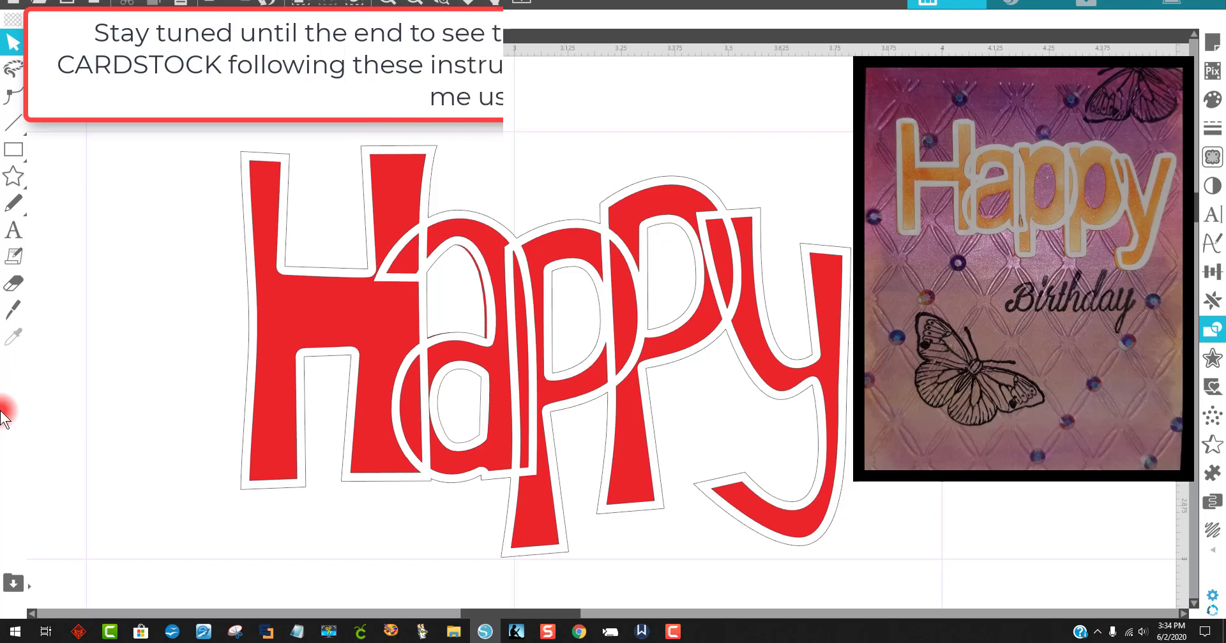
# Step: Examine the finished overlapping Happy outline design, panning around it on the canvas
pyautogui.click(14, 310)
pyautogui.click(13, 88)
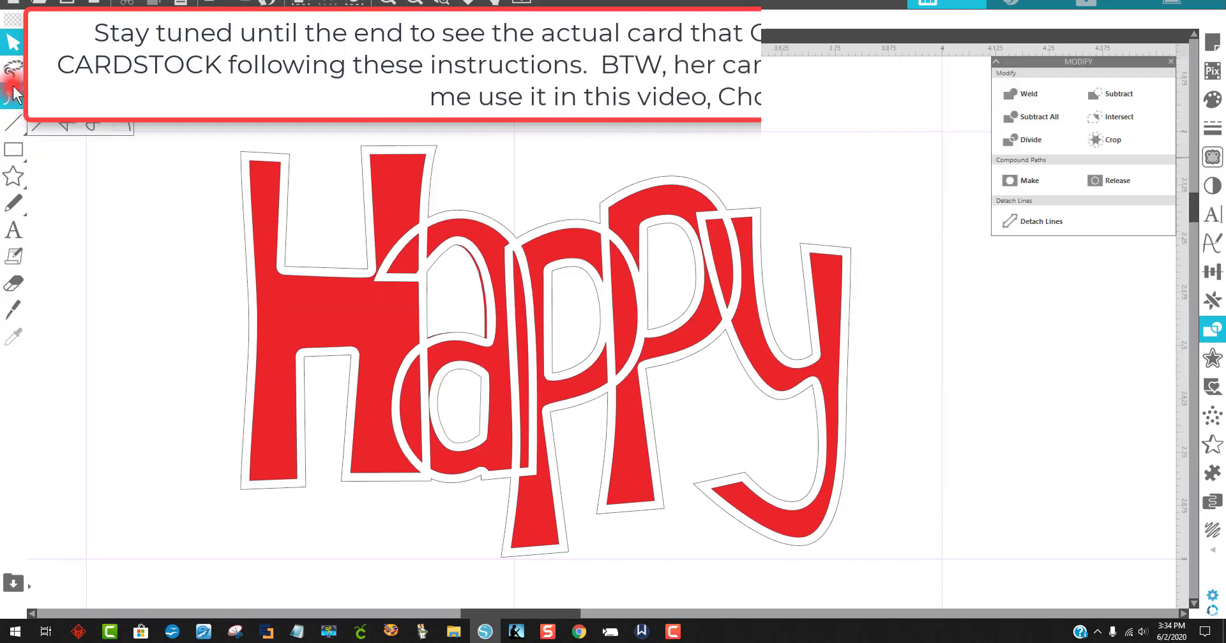
pyautogui.moveTo(332, 316); pyautogui.dragTo(331, 203)
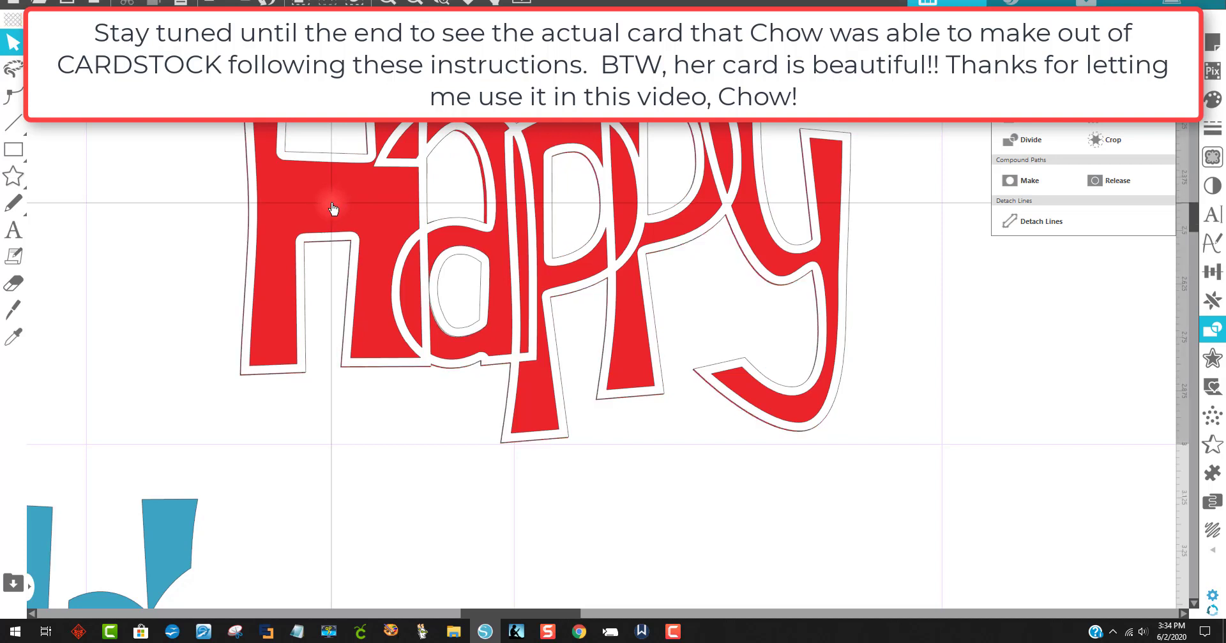
pyautogui.click(332, 209)
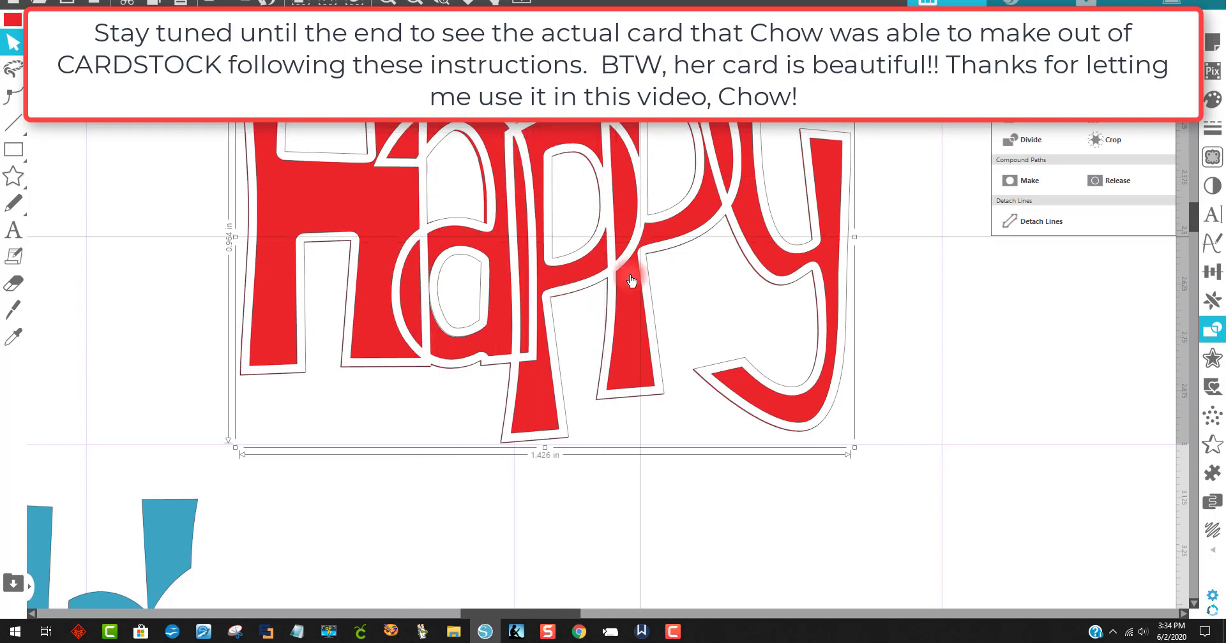
pyautogui.scroll(3, 883, 367)
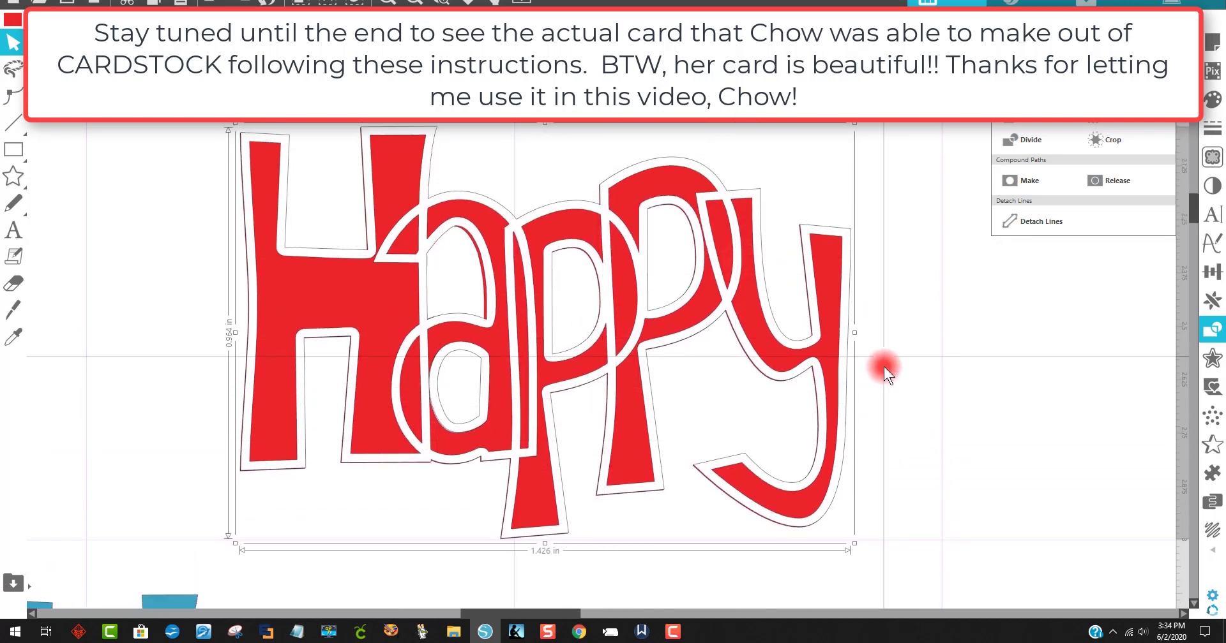
pyautogui.moveTo(565, 285); pyautogui.dragTo(179, 319)
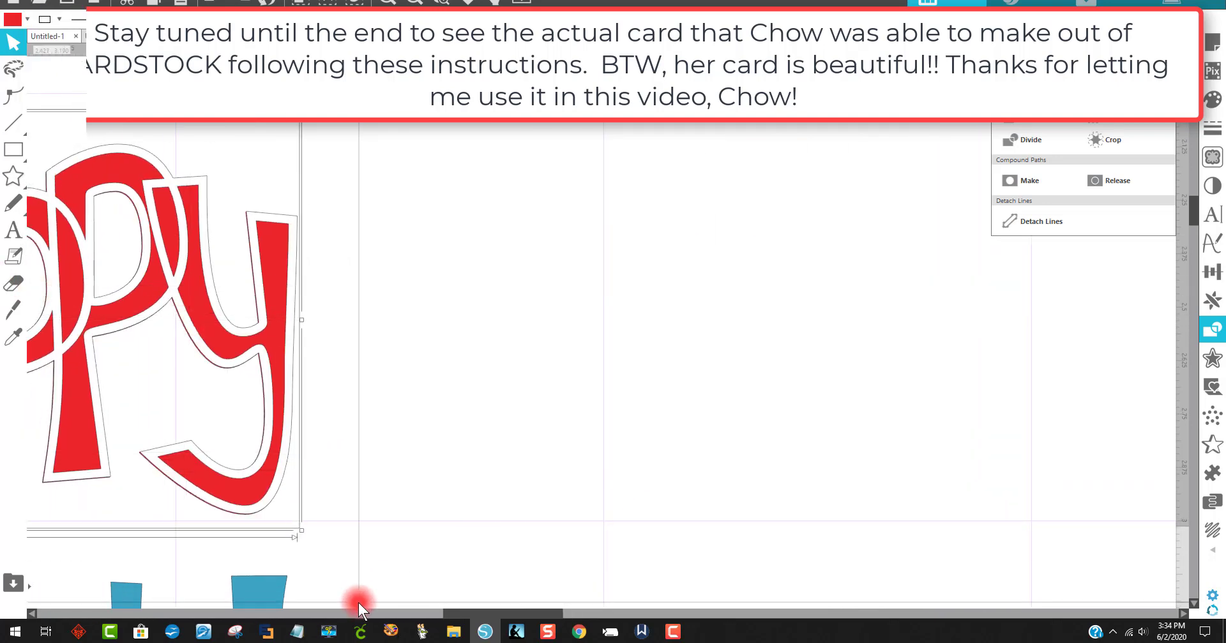
pyautogui.moveTo(366, 607); pyautogui.dragTo(491, 607)
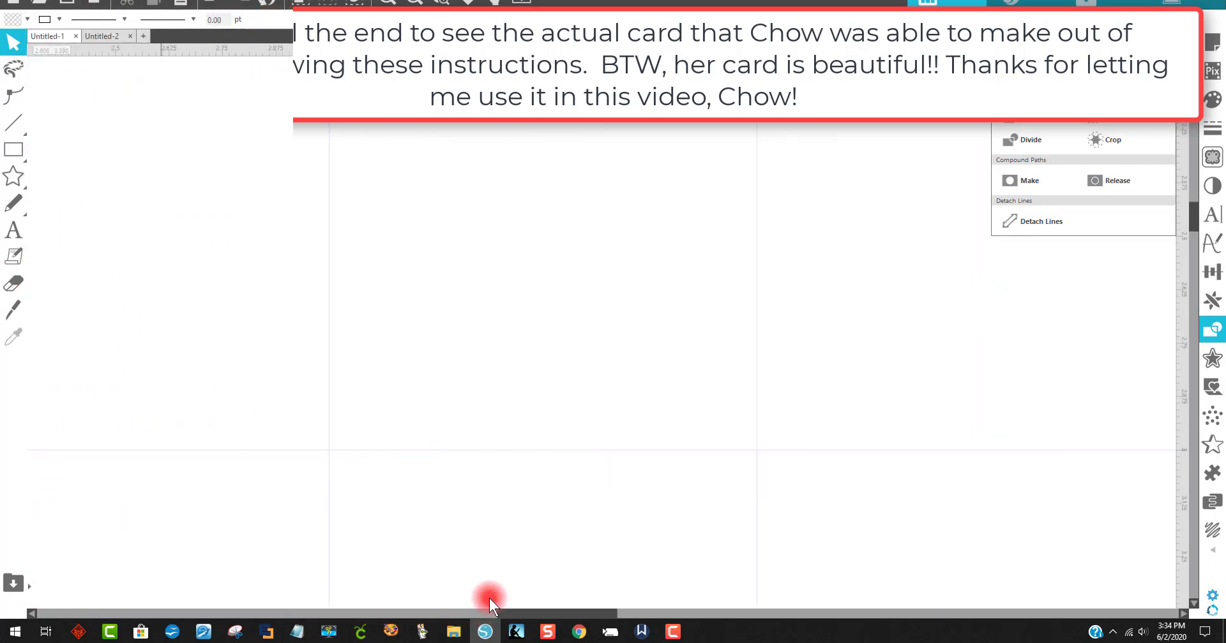
# Step: Create a text object on the blank canvas and replace its contents with the word Joy
pyautogui.click(13, 176)
pyautogui.click(9, 236)
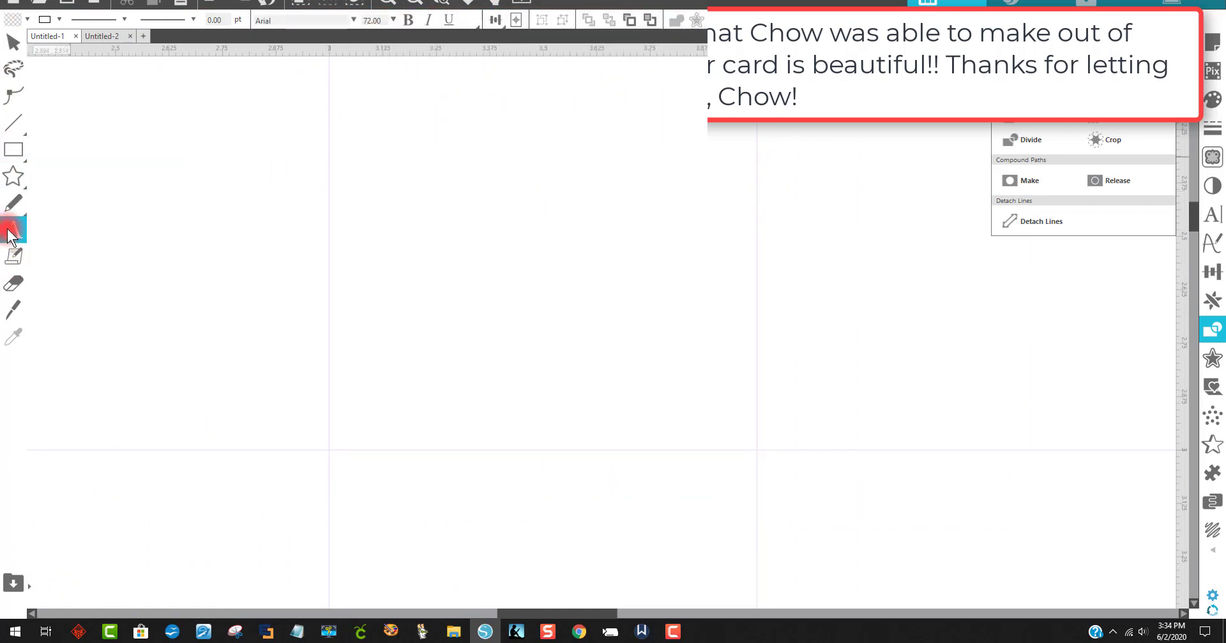
pyautogui.click(527, 238)
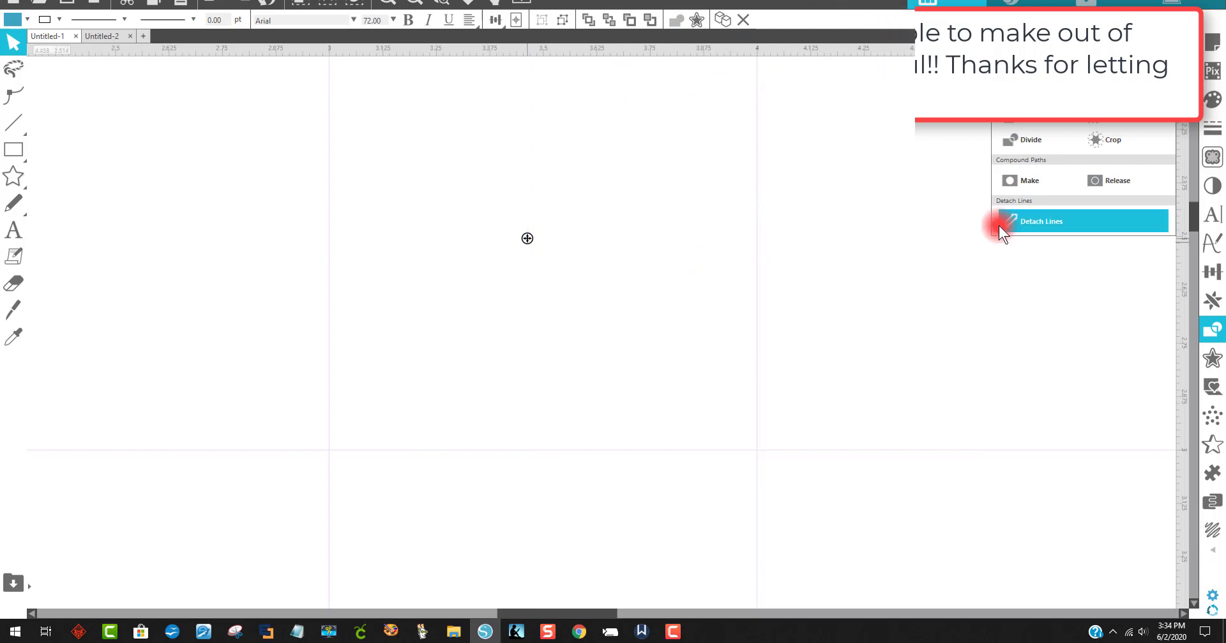
pyautogui.write('Ha')
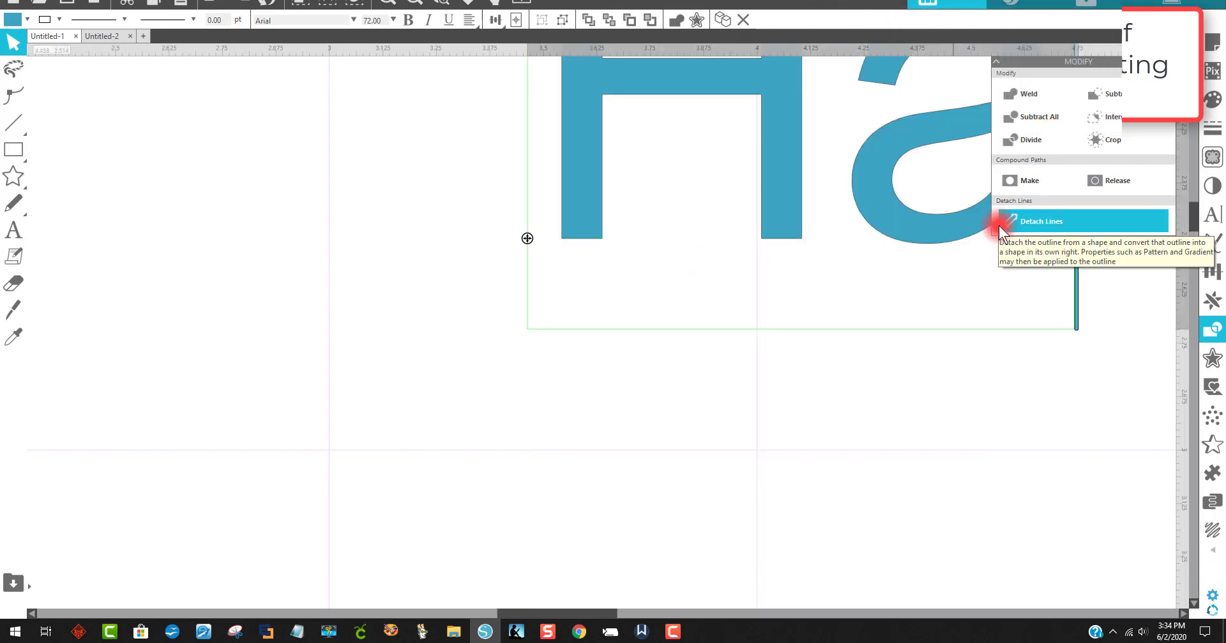
pyautogui.scroll(1, 977, 426)
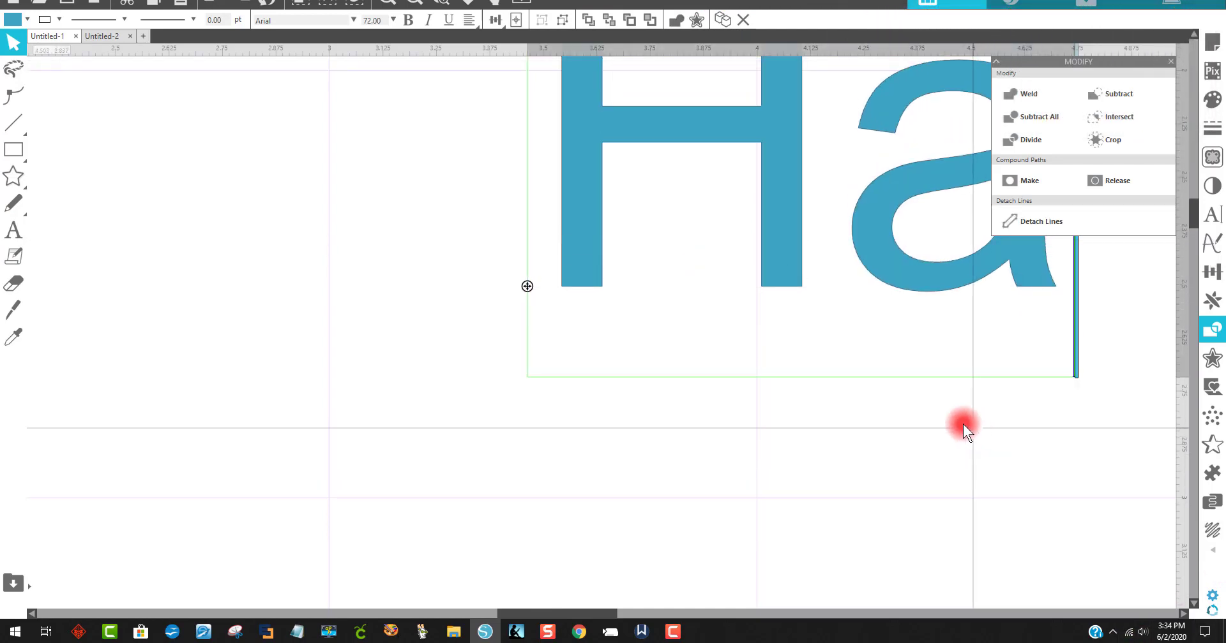
pyautogui.scroll(3, 962, 424)
pyautogui.moveTo(925, 397); pyautogui.dragTo(670, 356)
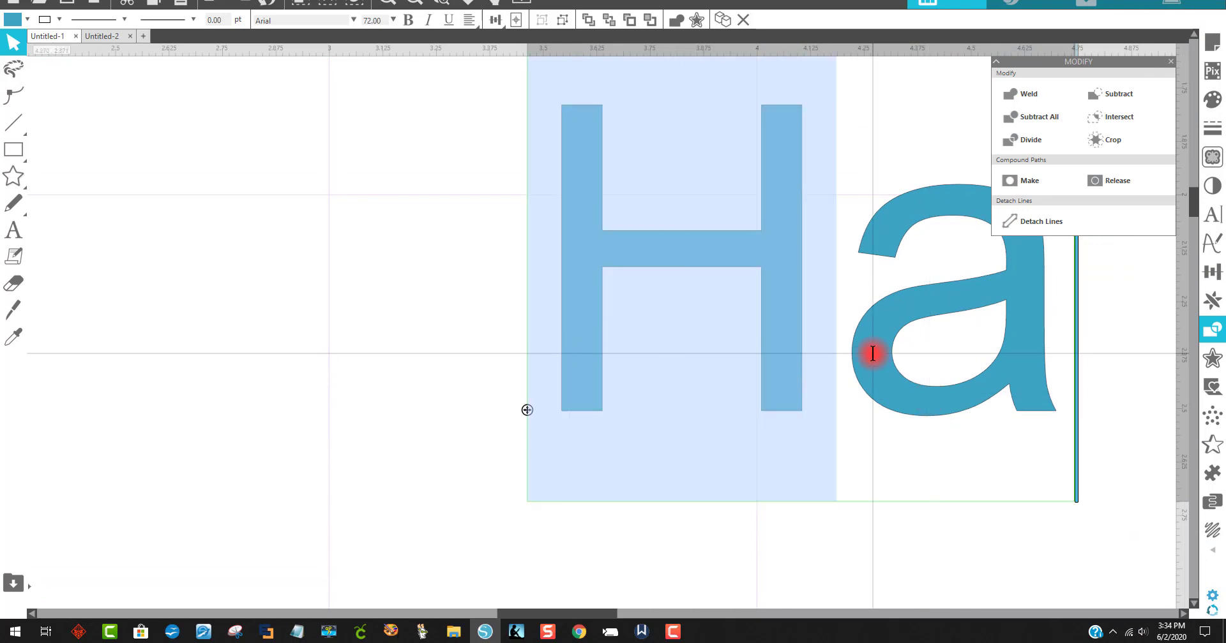
pyautogui.moveTo(1040, 340); pyautogui.dragTo(609, 302)
pyautogui.write('Joy')
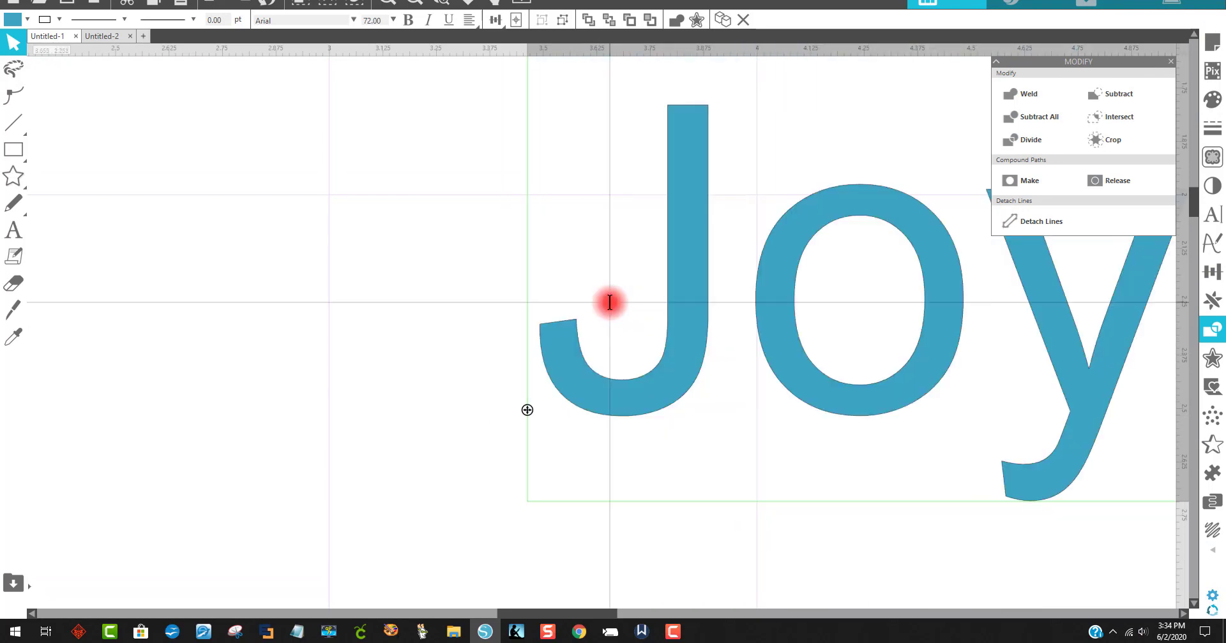
# Step: Ungroup the Joy text into separate letters
pyautogui.moveTo(521, 614); pyautogui.dragTo(583, 610)
pyautogui.click(1064, 401)
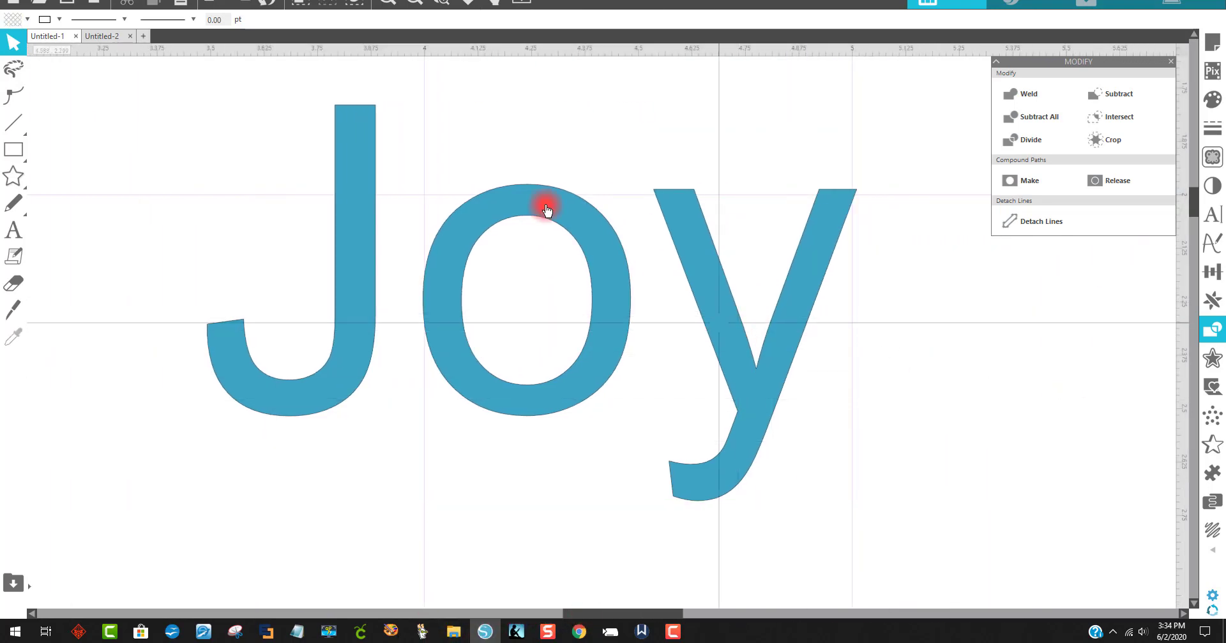
pyautogui.click(409, 3)
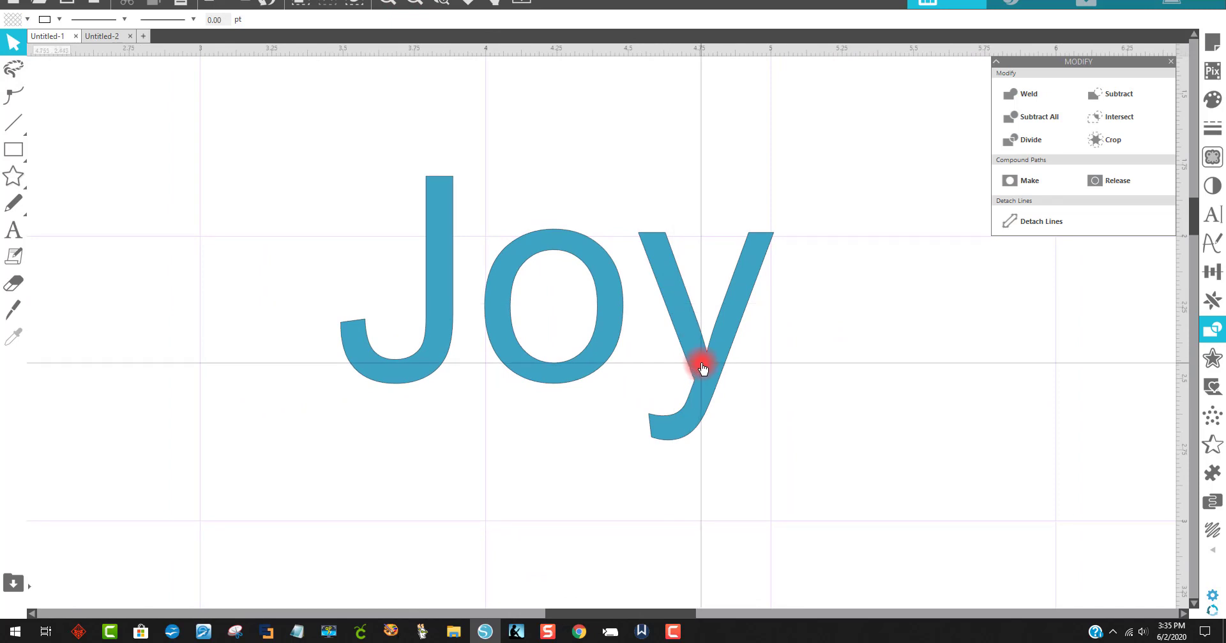
pyautogui.rightClick(694, 334)
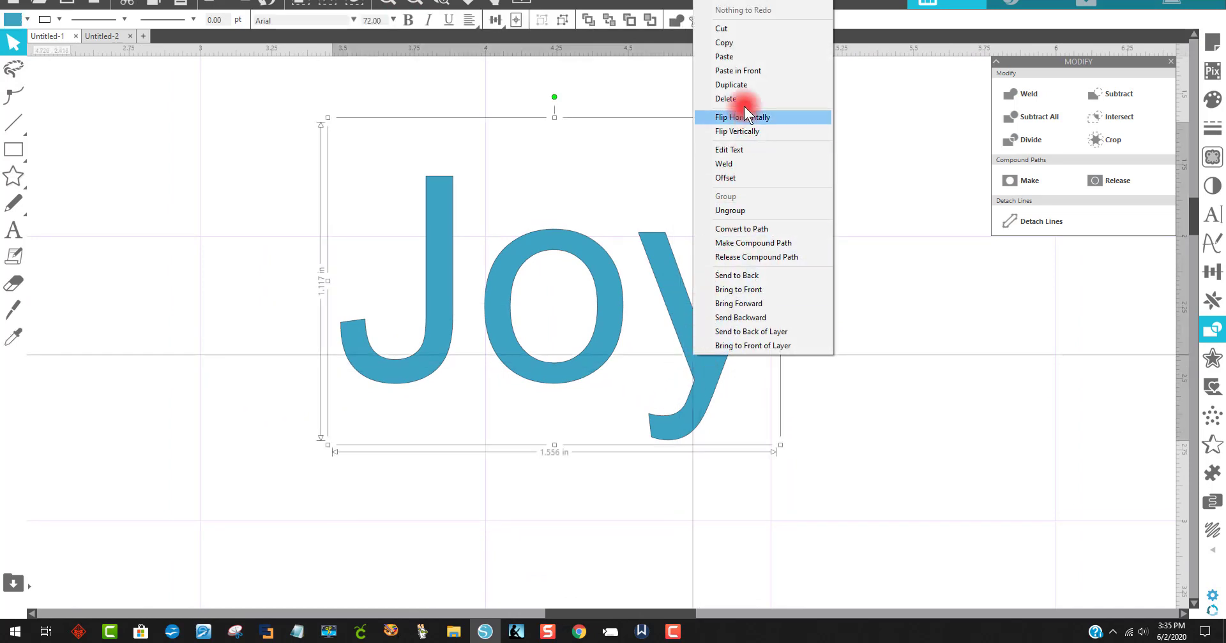
pyautogui.click(756, 211)
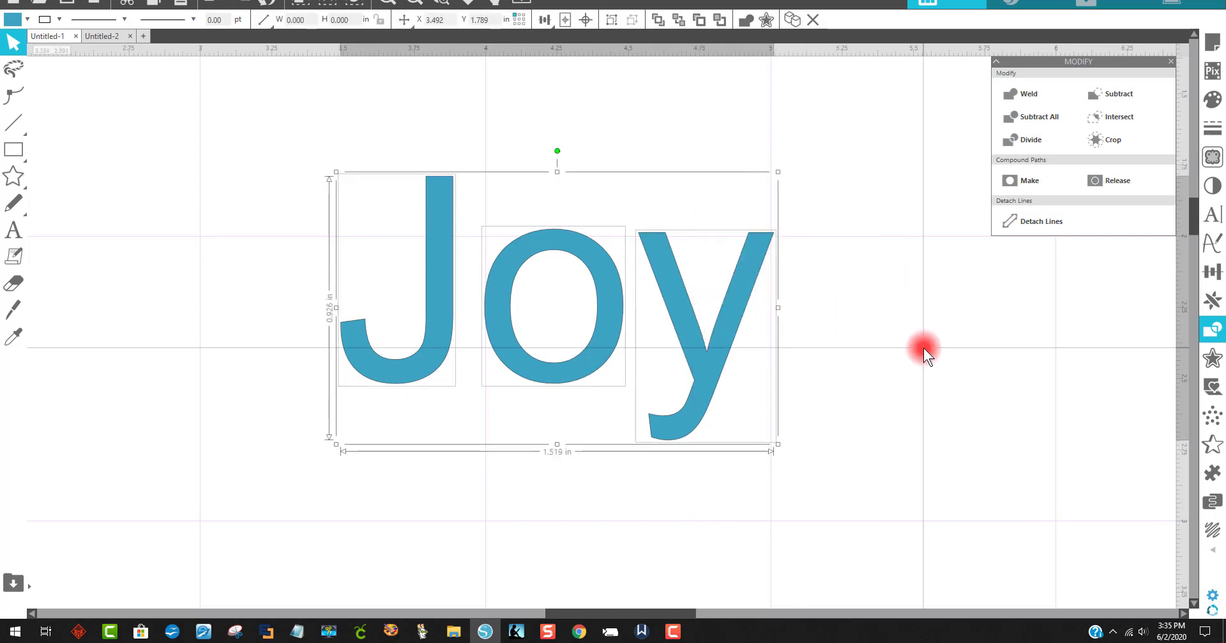
# Step: Select all three letters and add an internal offset of 0.020 in
pyautogui.click(923, 347)
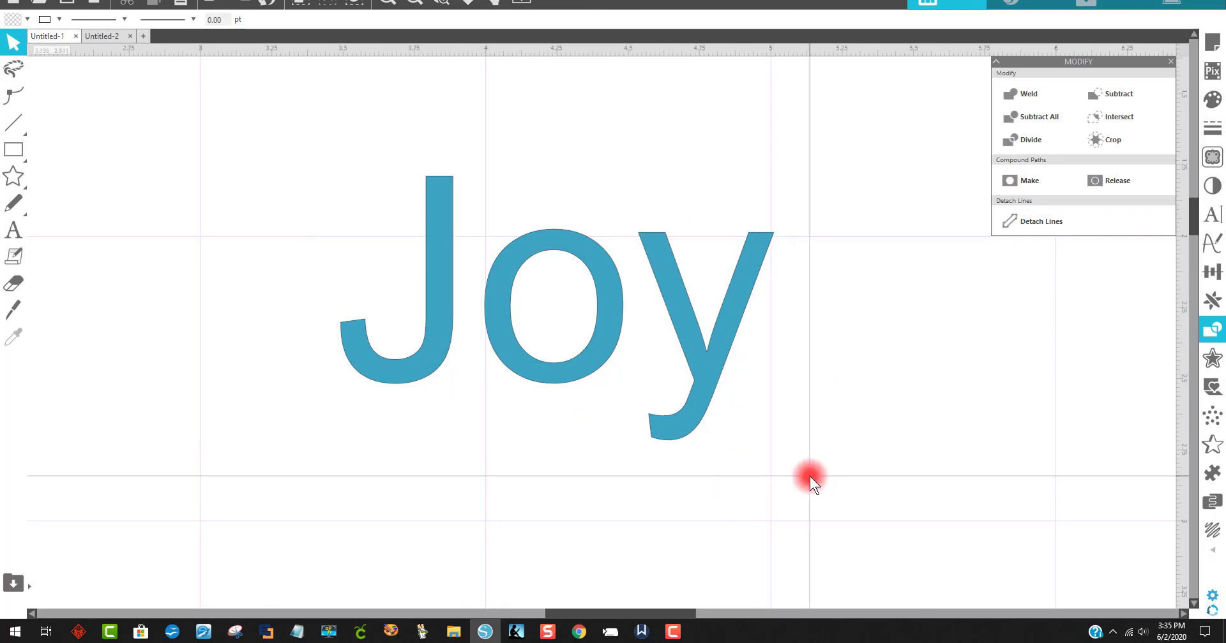
pyautogui.moveTo(809, 477); pyautogui.dragTo(366, 240)
pyautogui.click(1024, 97)
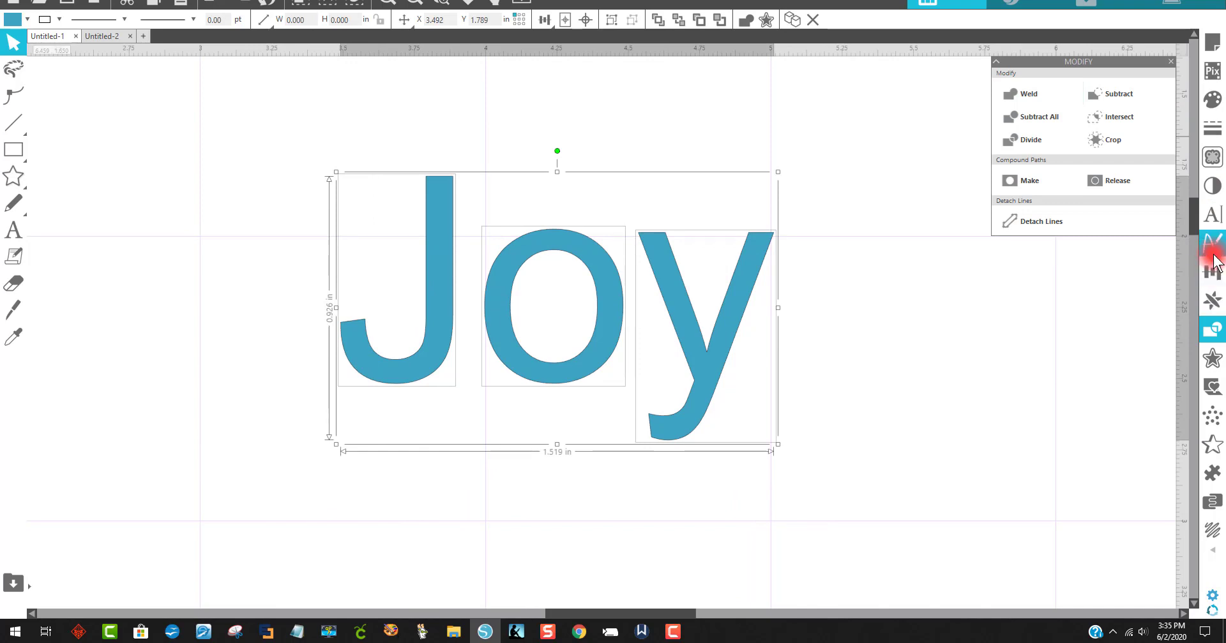
pyautogui.click(1215, 360)
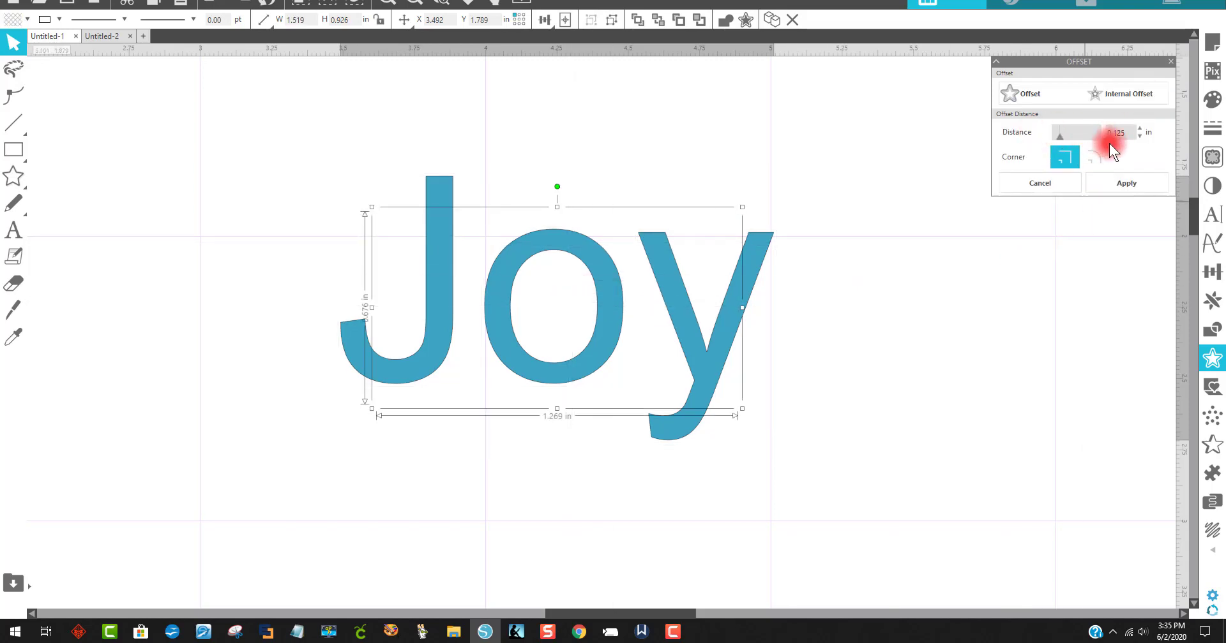
pyautogui.moveTo(1140, 137); pyautogui.dragTo(1137, 136)
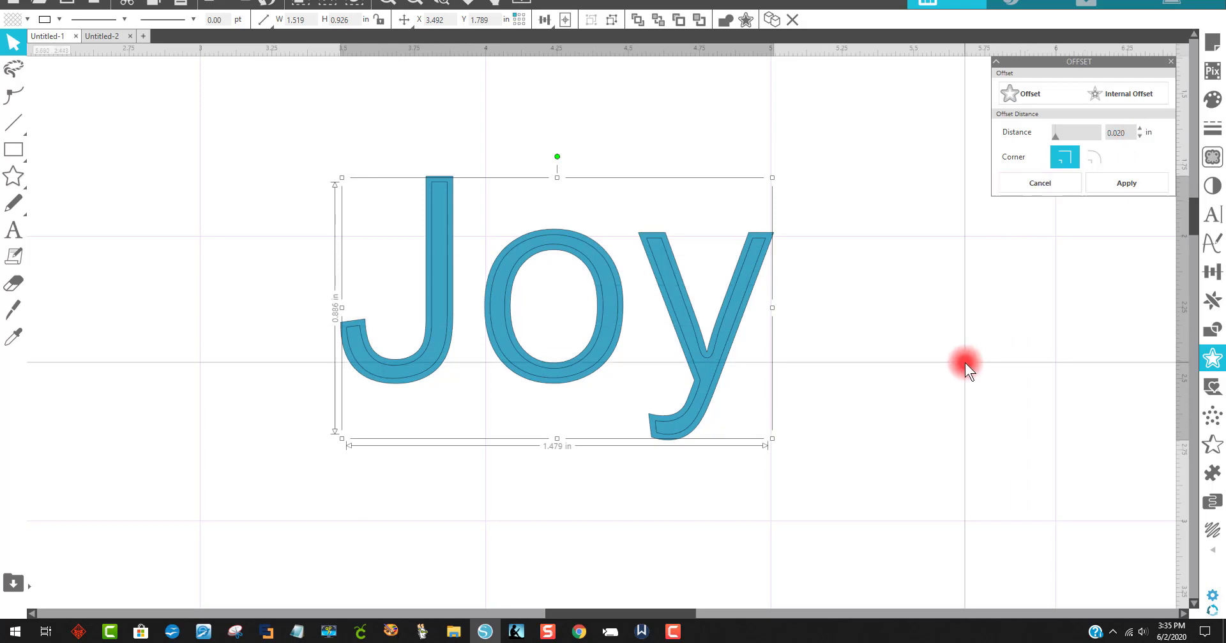
# Step: Select the J with its internal offset and make them into a compound path
pyautogui.click(435, 3)
pyautogui.moveTo(266, 117); pyautogui.dragTo(909, 480)
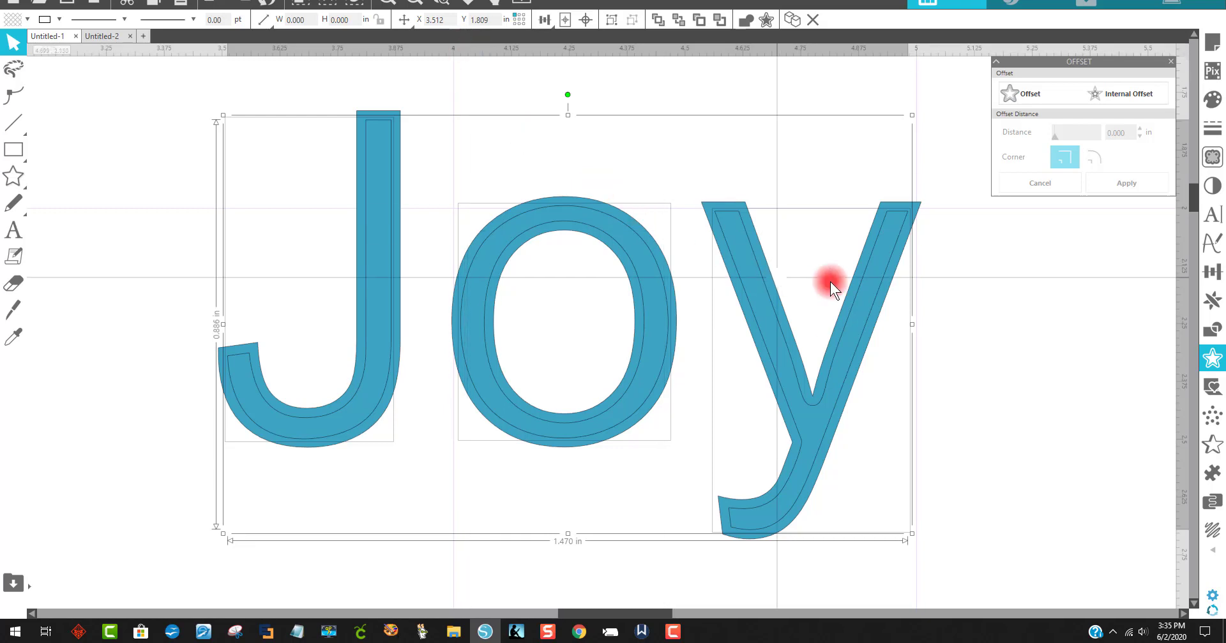
pyautogui.click(1021, 334)
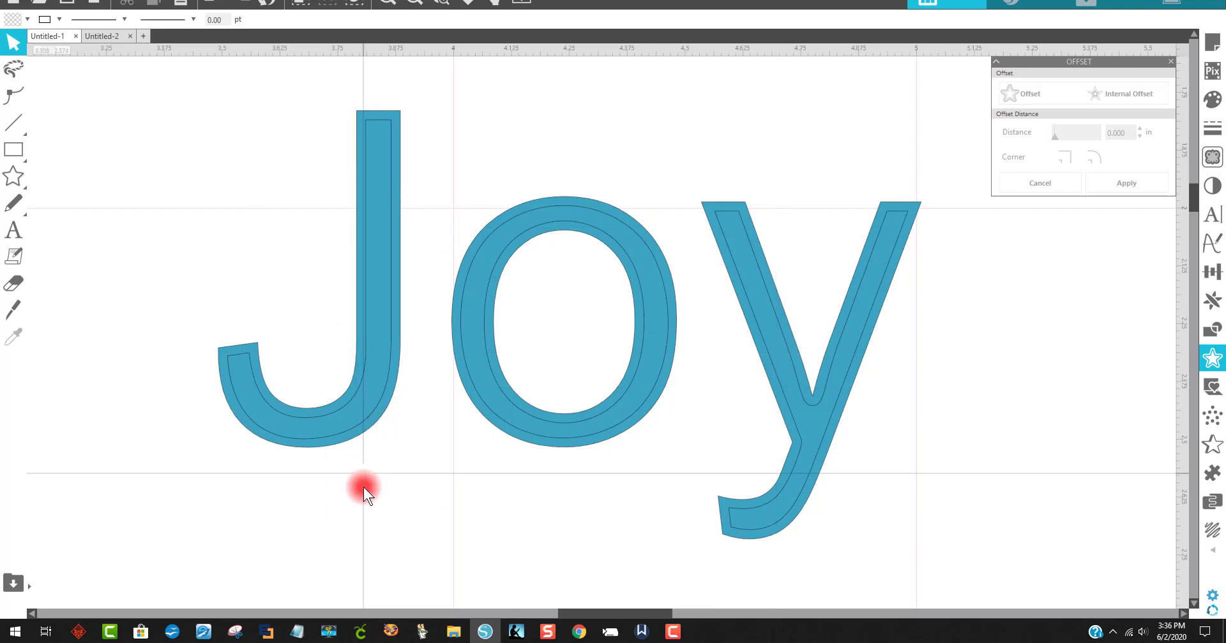
pyautogui.moveTo(390, 501); pyautogui.dragTo(205, 89)
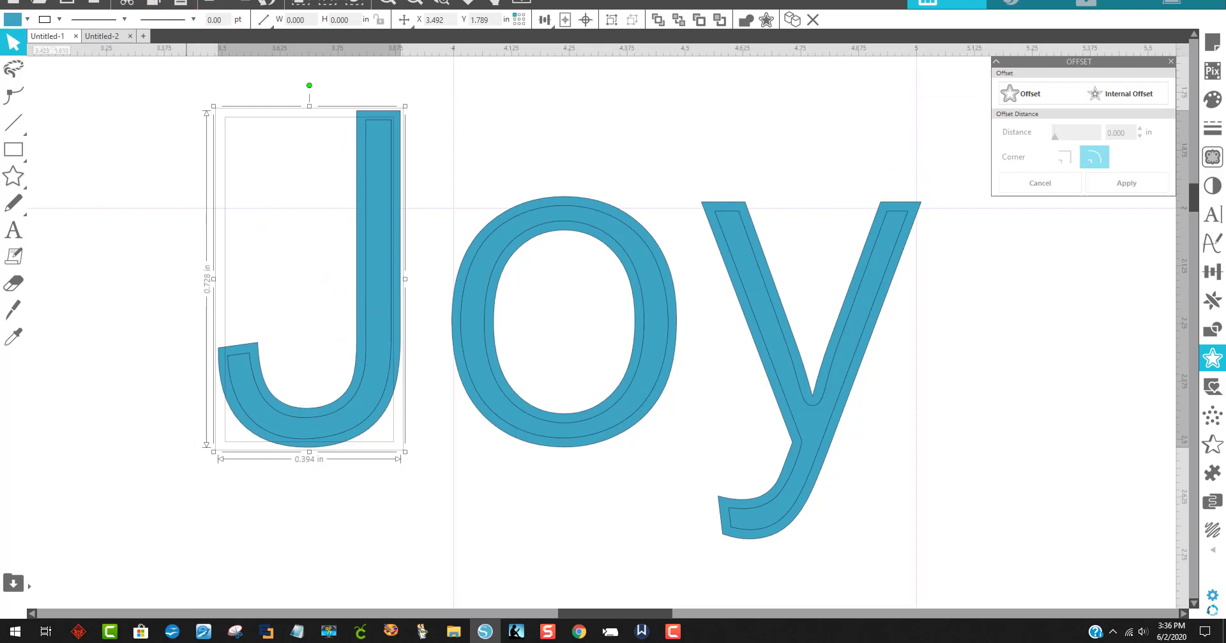
pyautogui.click(112, 0)
pyautogui.click(174, 128)
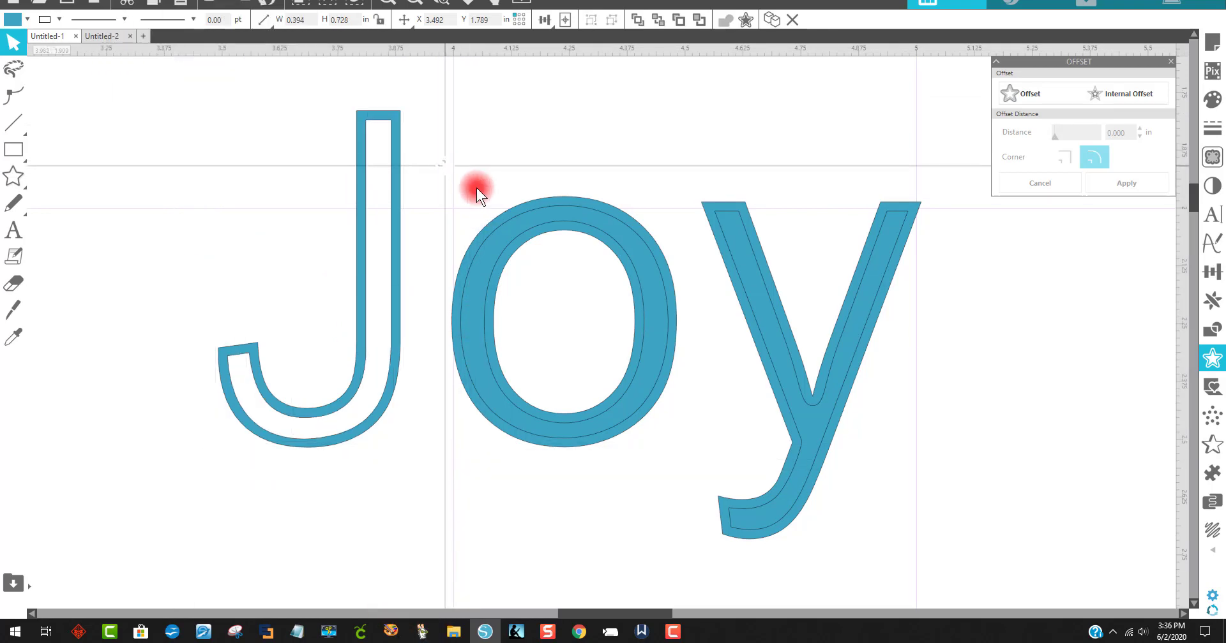
# Step: Make the o and its internal offset into a compound path
pyautogui.moveTo(438, 161); pyautogui.dragTo(681, 473)
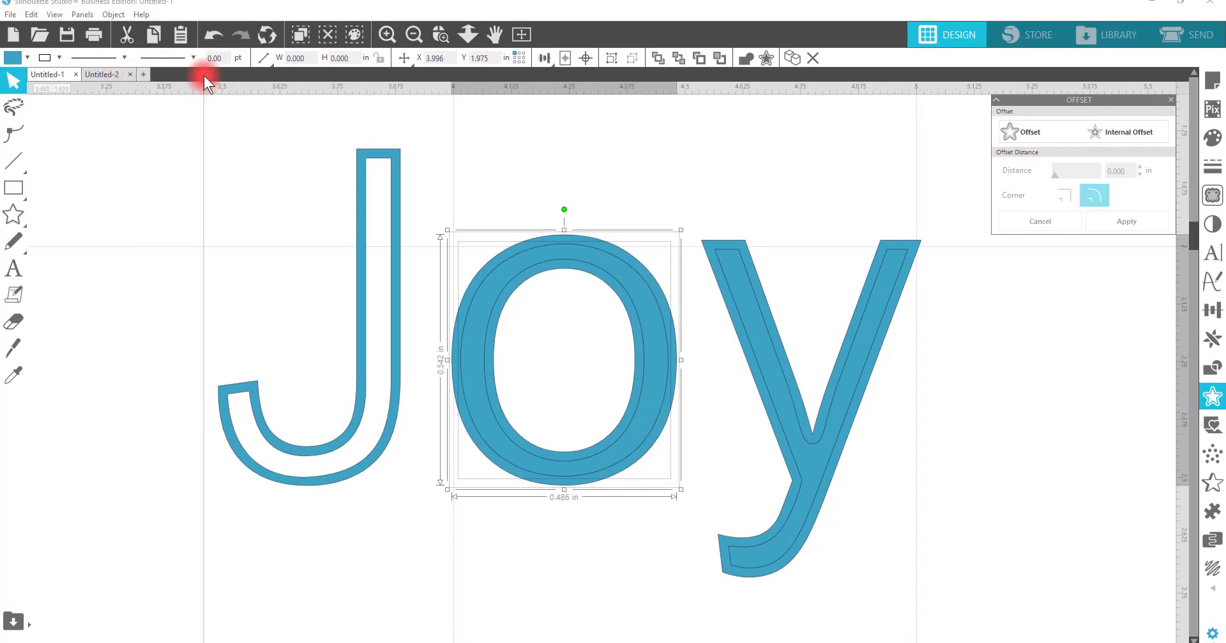
pyautogui.click(105, 14)
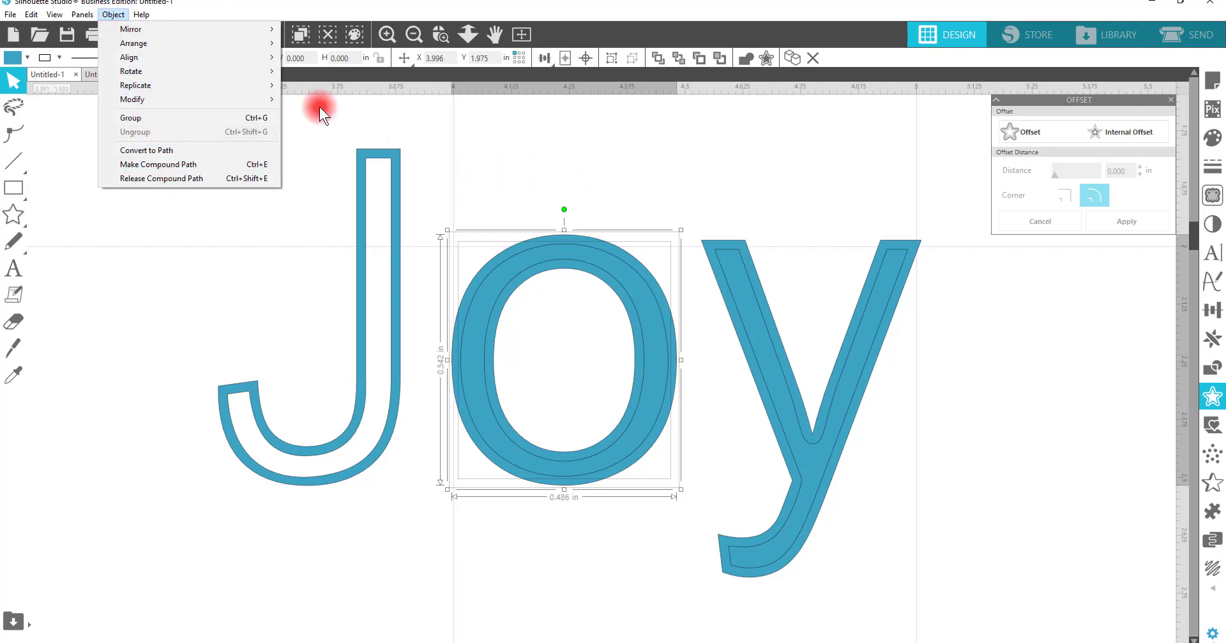
pyautogui.click(163, 166)
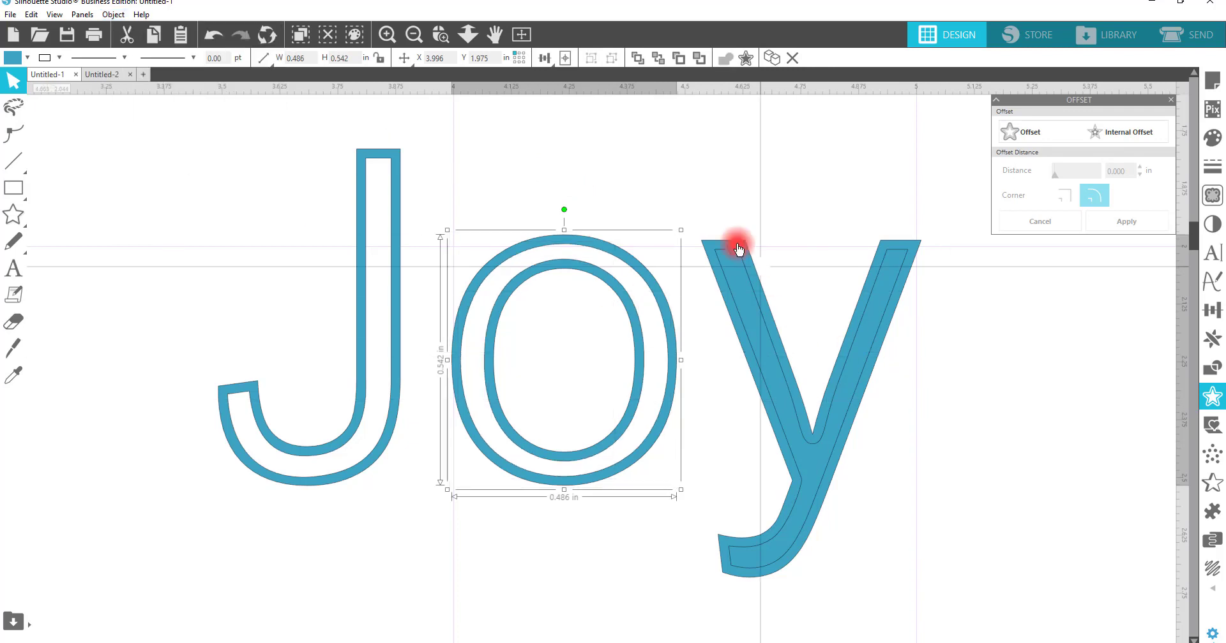
# Step: Make the y and its internal offset into a compound path
pyautogui.moveTo(688, 174); pyautogui.dragTo(921, 543)
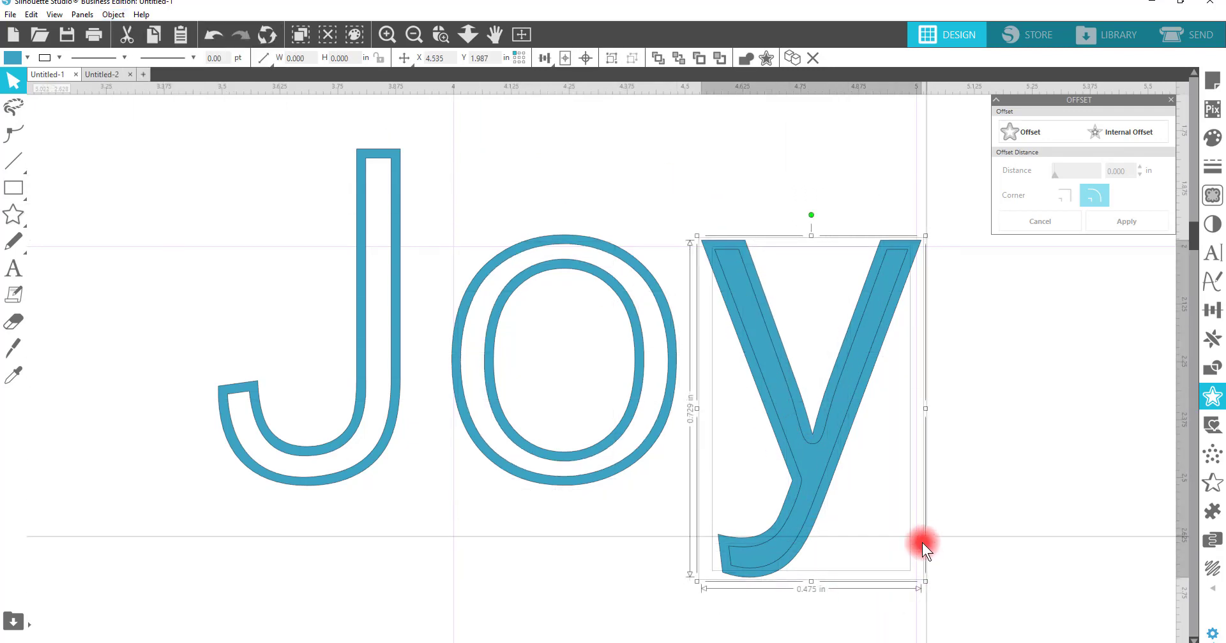
pyautogui.rightClick(842, 411)
pyautogui.click(893, 314)
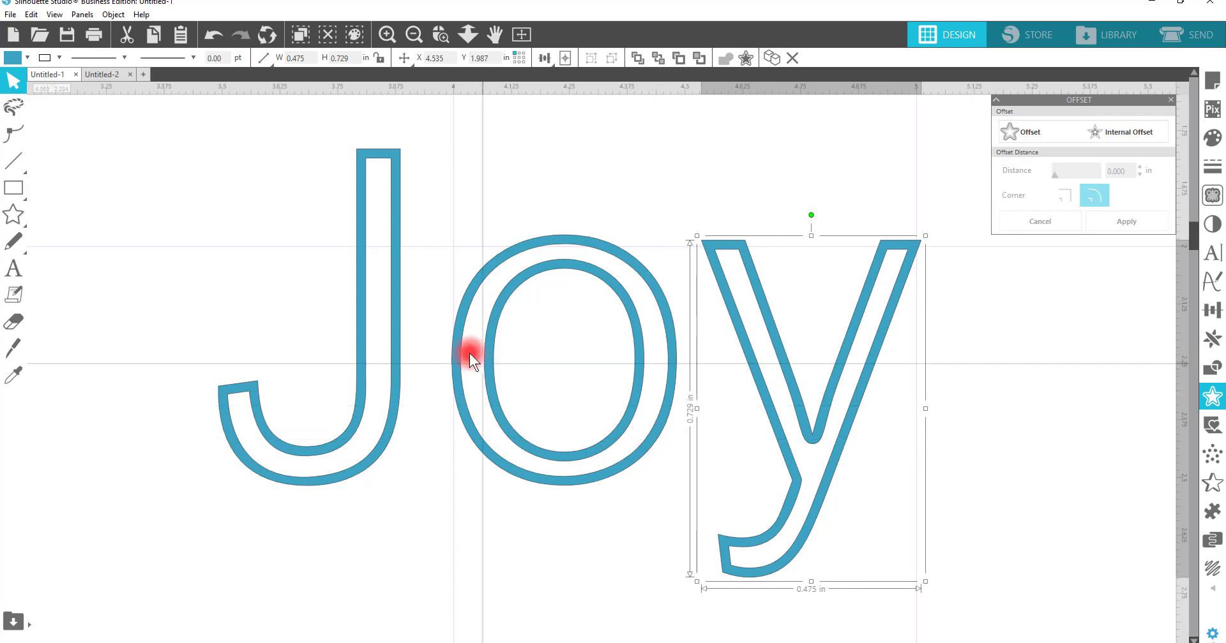
# Step: Move the o and the y leftward so the letters overlap one another
pyautogui.moveTo(491, 355); pyautogui.dragTo(416, 361)
pyautogui.moveTo(731, 328); pyautogui.dragTo(563, 311)
pyautogui.click(887, 396)
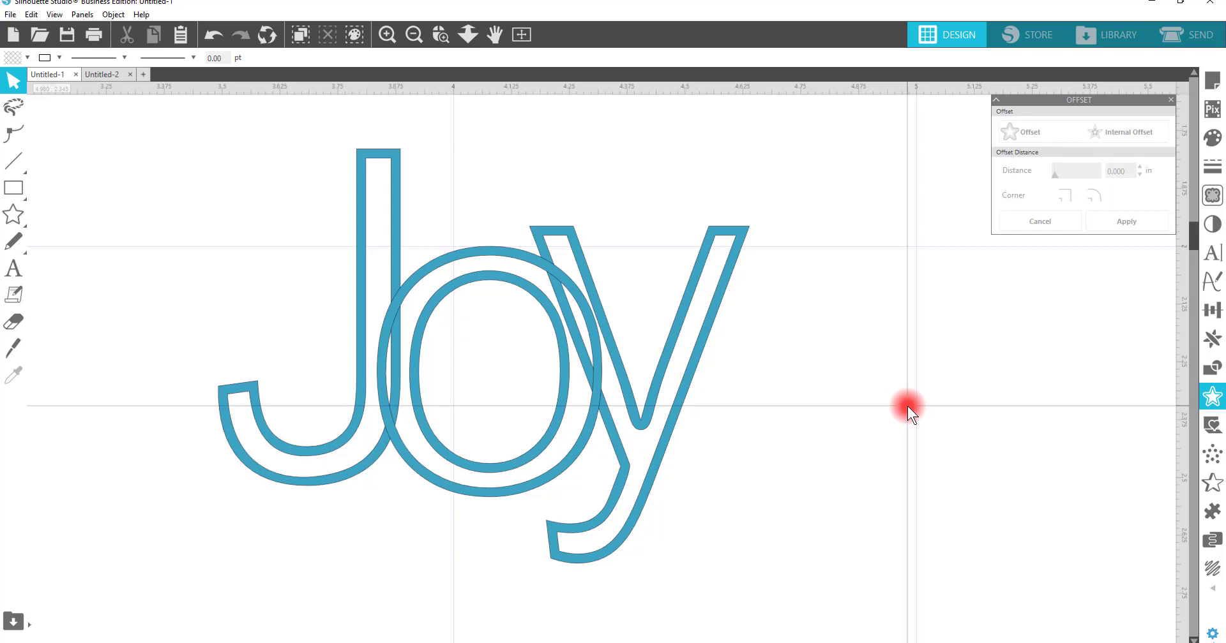
# Step: Select all letters, weld them into one outline shape, and reposition the welded word
pyautogui.moveTo(907, 406); pyautogui.dragTo(263, 265)
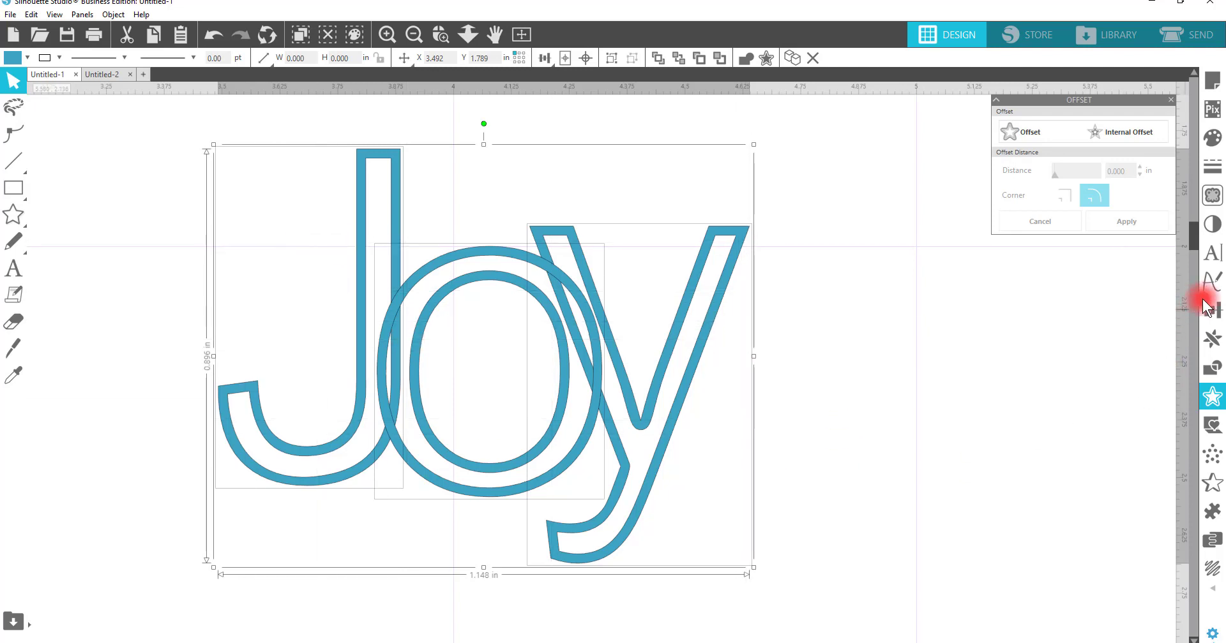
pyautogui.click(1213, 370)
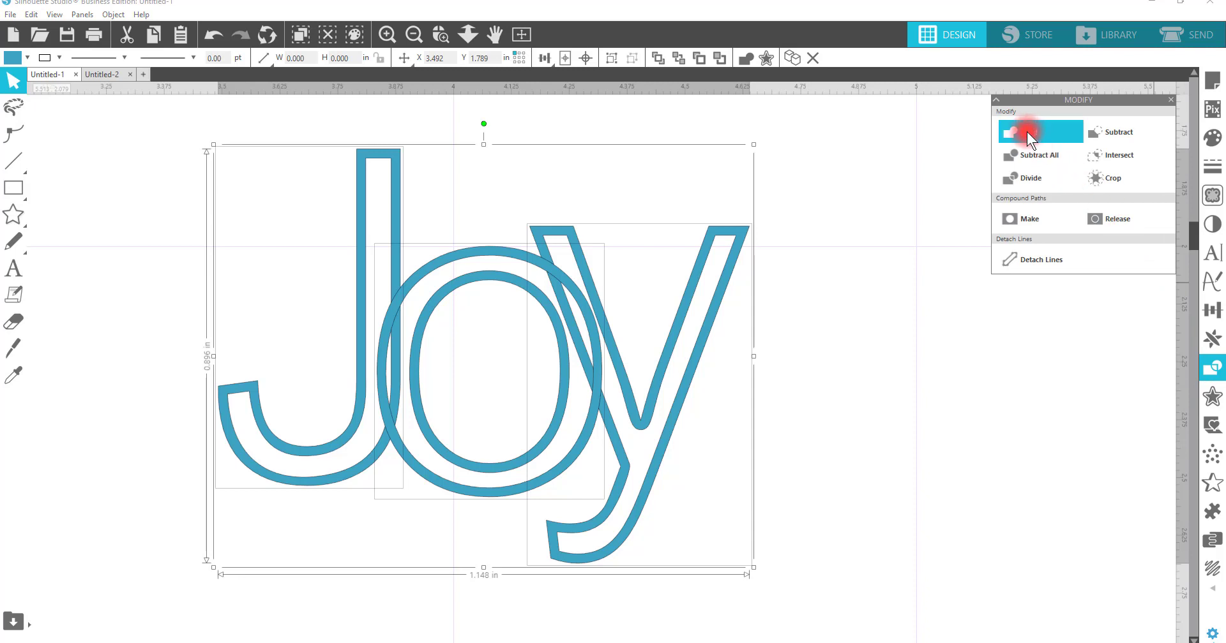
pyautogui.rightClick(456, 290)
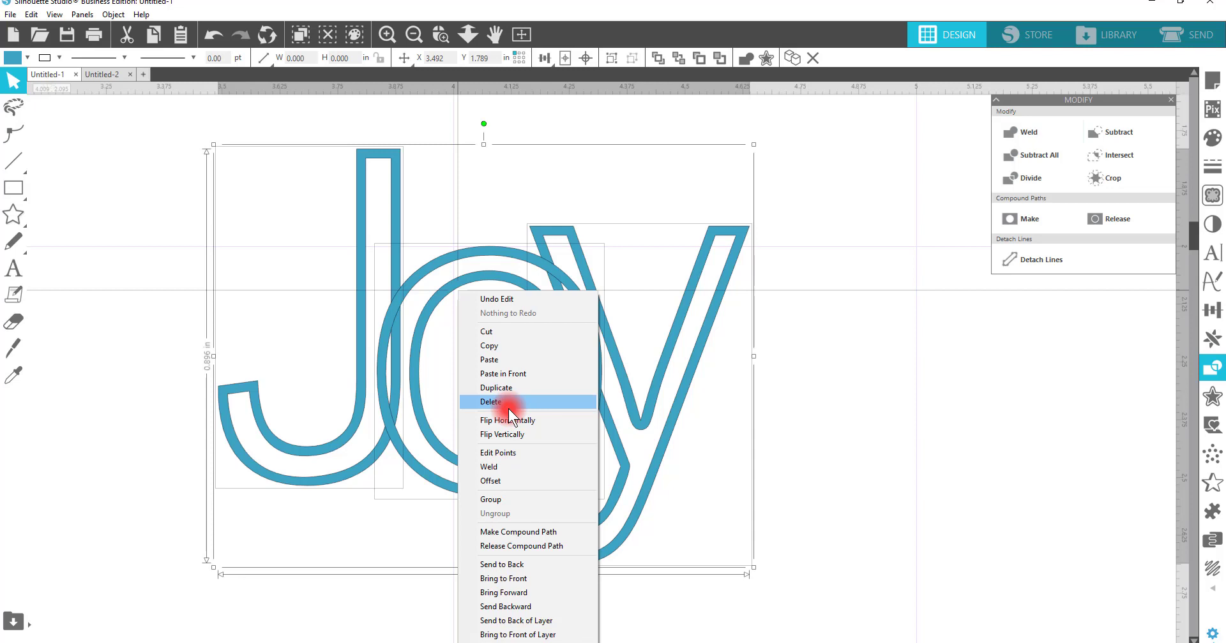
pyautogui.click(520, 466)
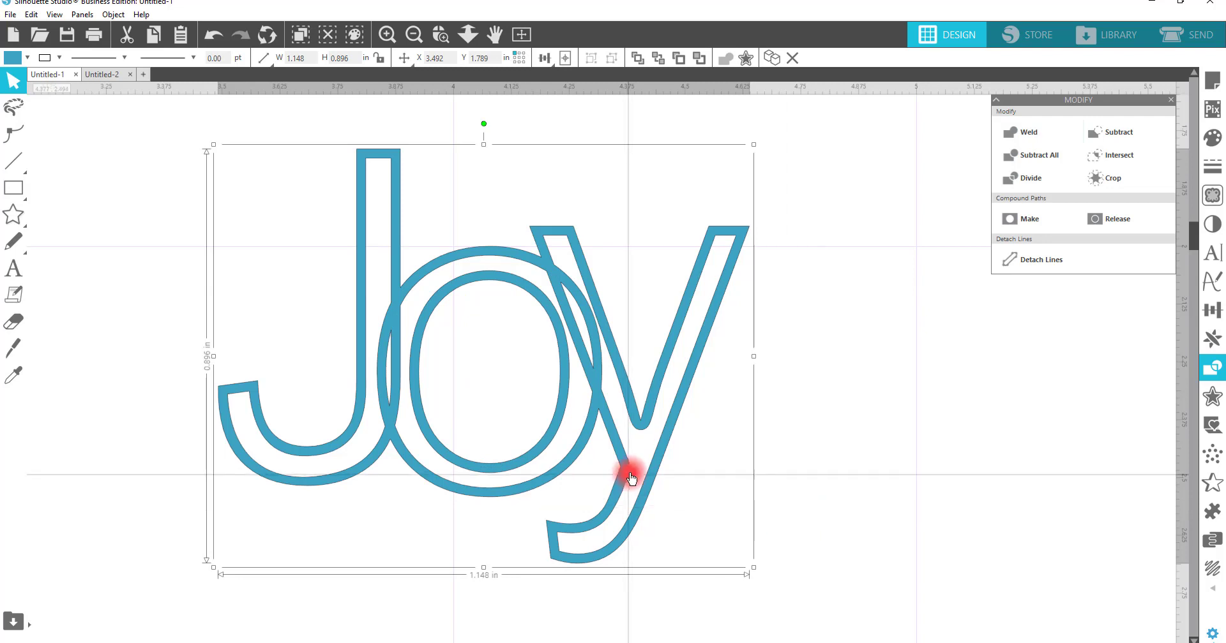
pyautogui.click(711, 411)
pyautogui.moveTo(616, 370); pyautogui.dragTo(683, 313)
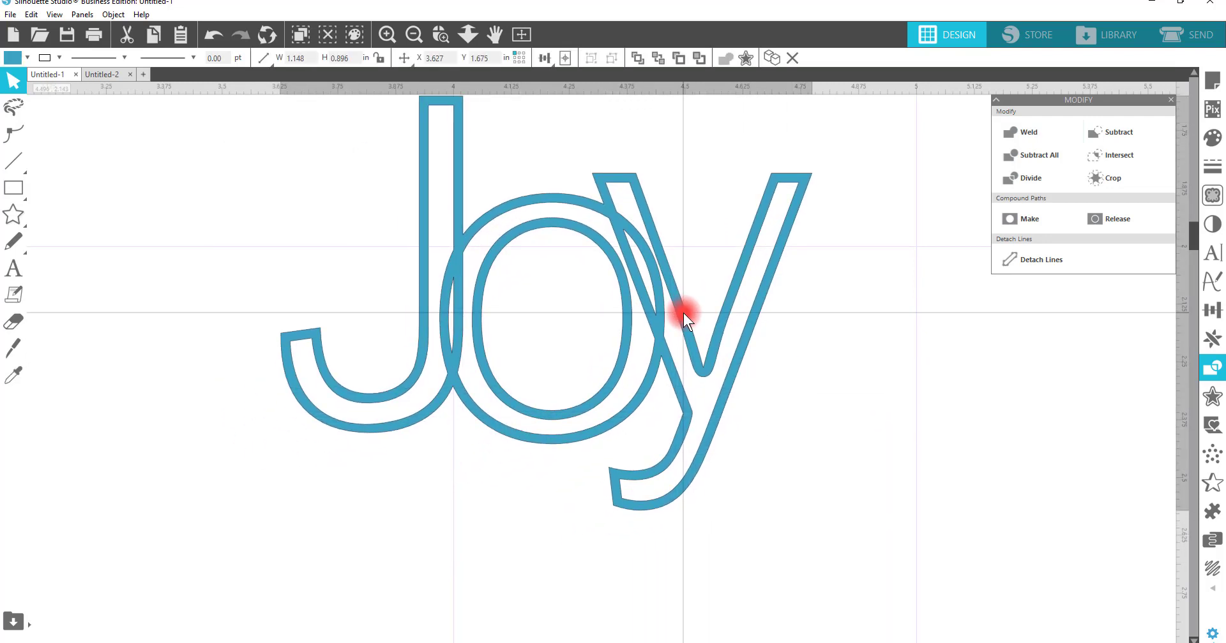
# Step: Move the welded Joy outline word upward on the mat
pyautogui.click(412, 39)
pyautogui.moveTo(583, 250); pyautogui.dragTo(561, 164)
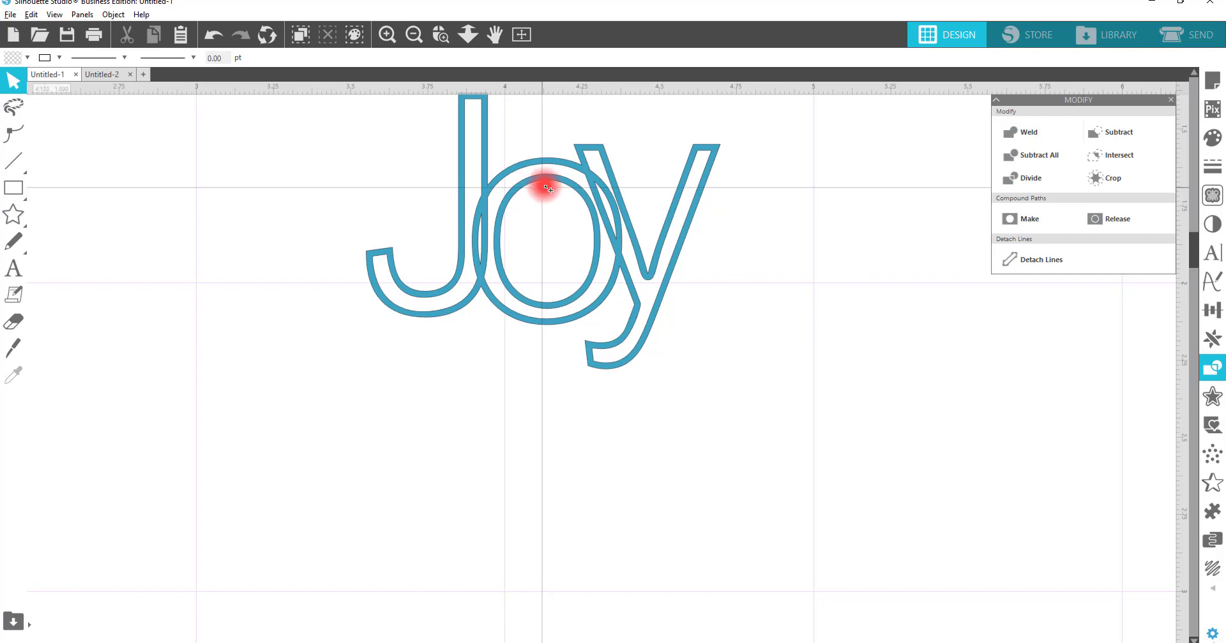
# Step: Duplicate the welded word below the original and release the copy's compound path
pyautogui.moveTo(543, 188); pyautogui.dragTo(527, 418)
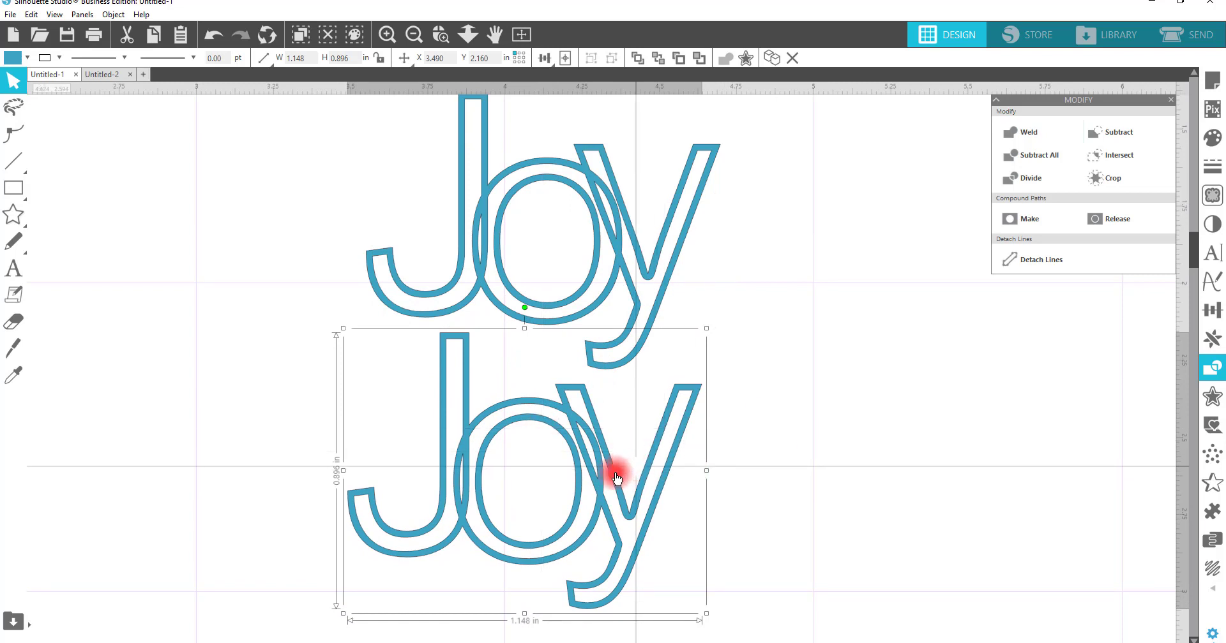
pyautogui.moveTo(617, 474); pyautogui.dragTo(629, 481)
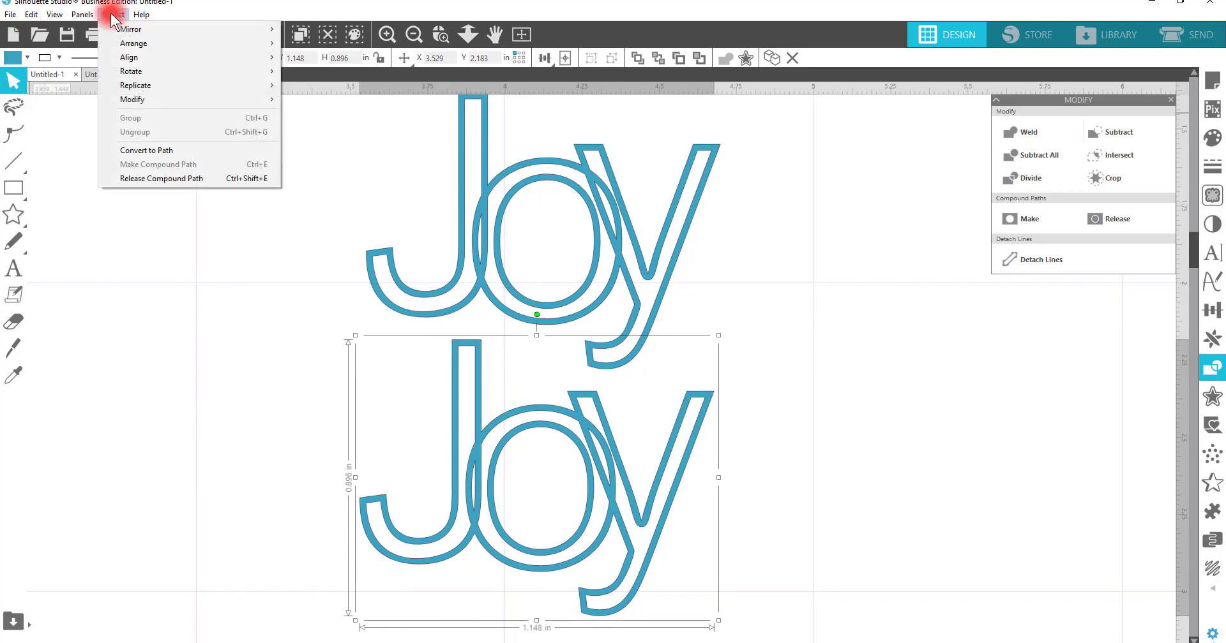
pyautogui.click(164, 178)
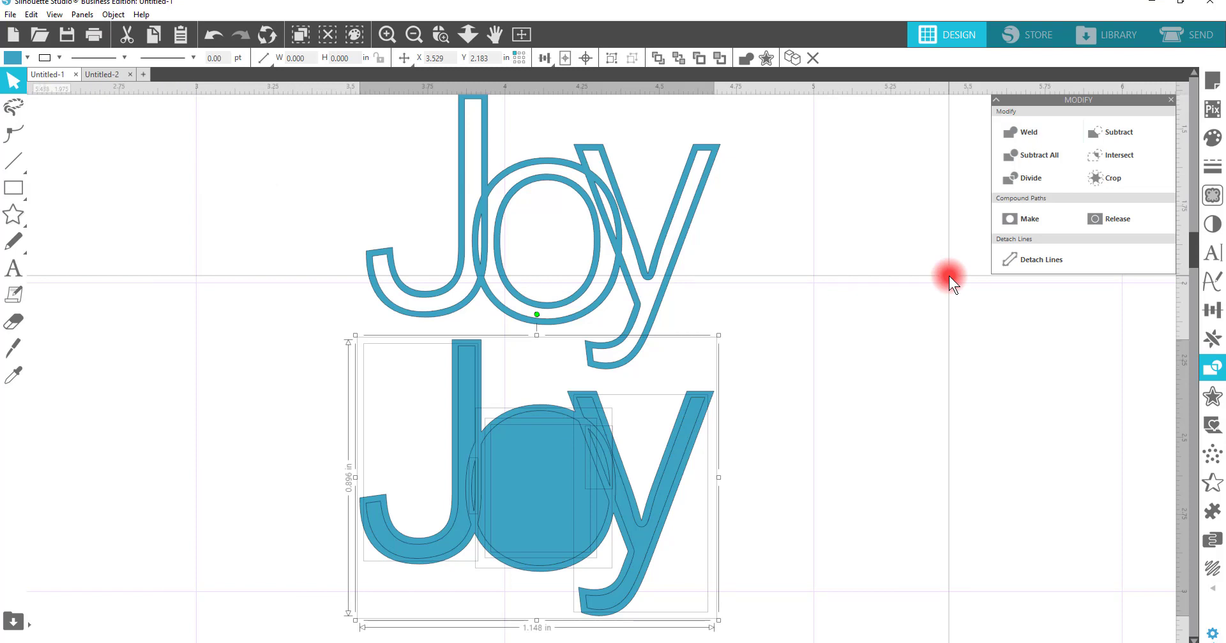
pyautogui.click(846, 378)
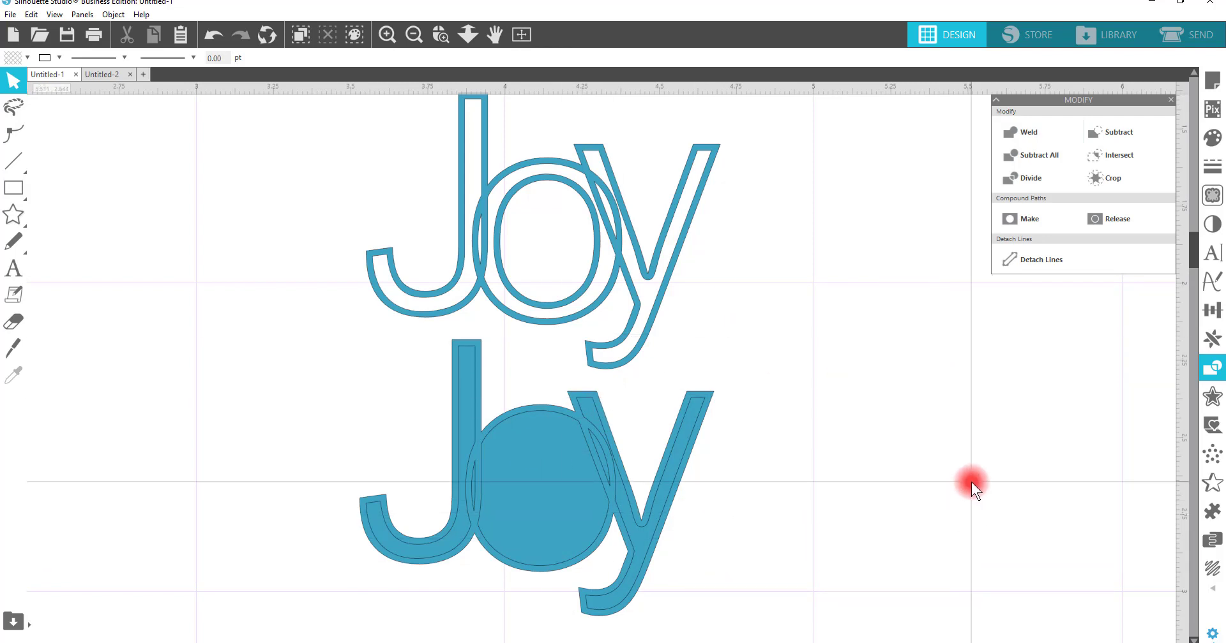
# Step: Send the duplicate's filled o shape to the back
pyautogui.click(538, 480)
pyautogui.rightClick(538, 477)
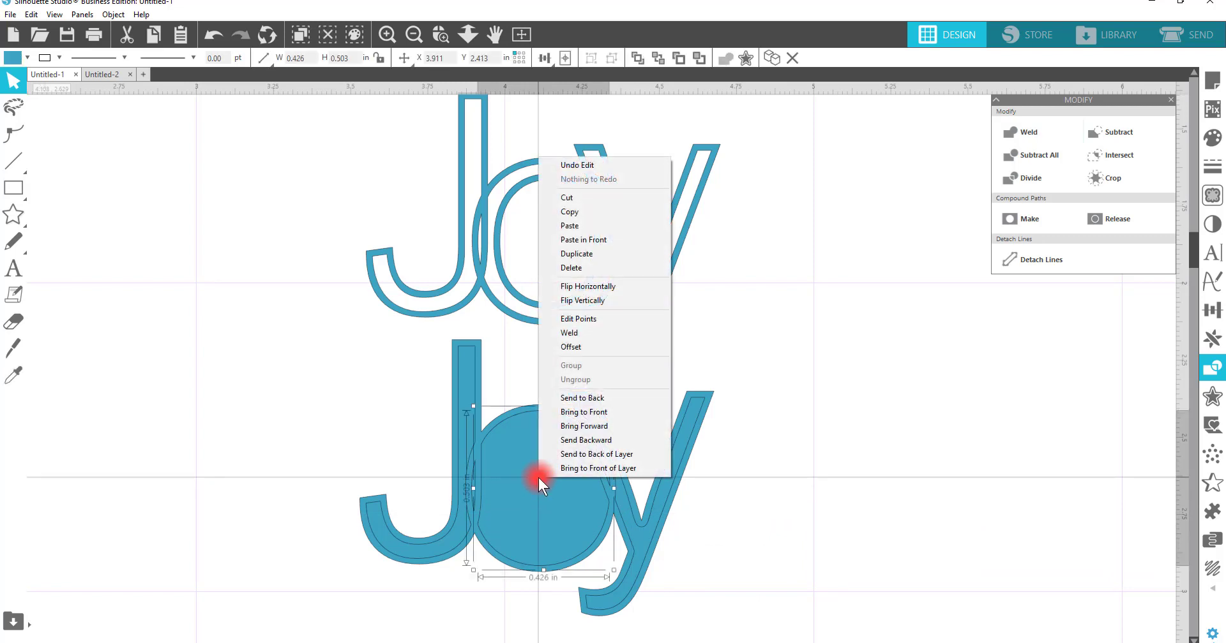
pyautogui.click(583, 396)
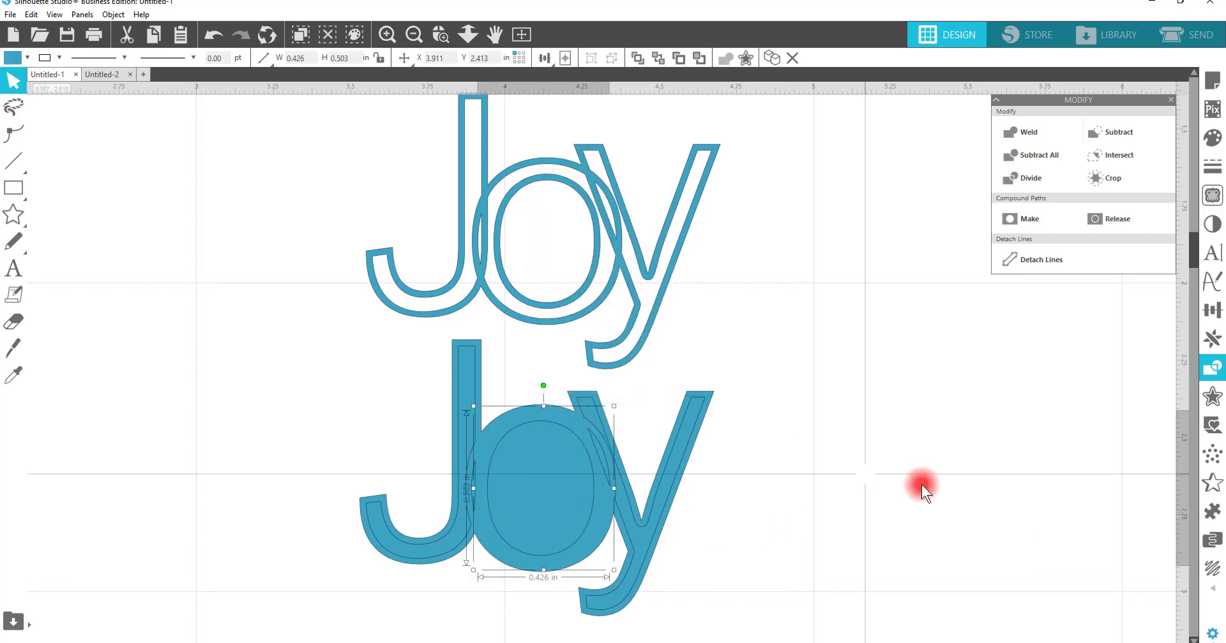
pyautogui.click(959, 489)
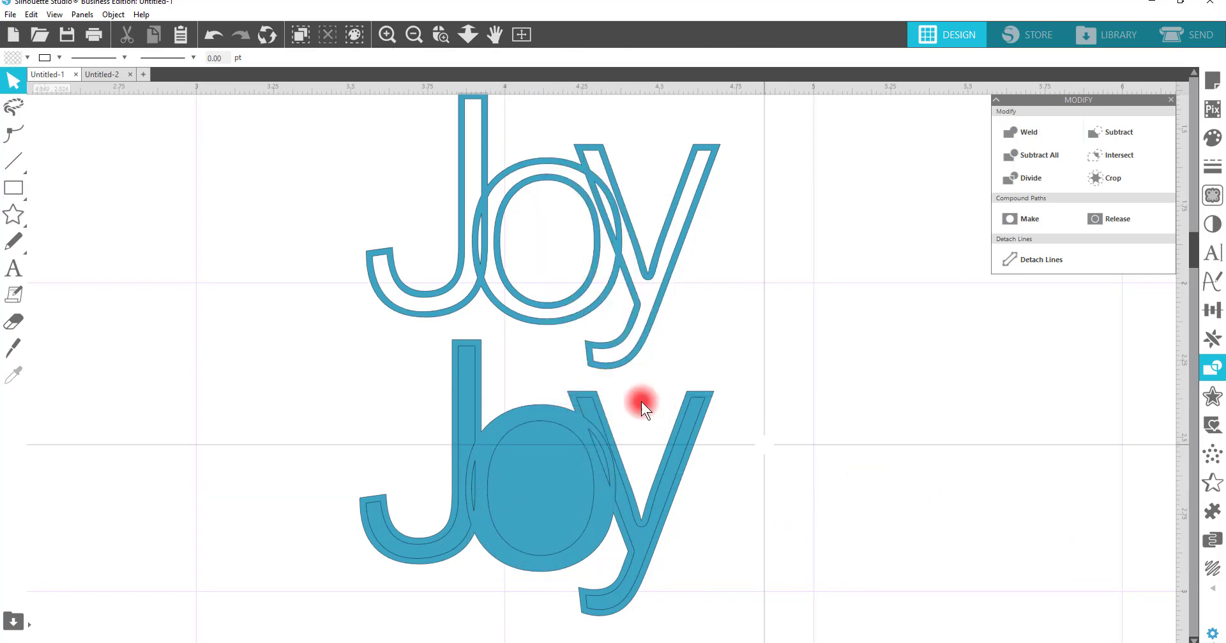
pyautogui.moveTo(466, 345); pyautogui.dragTo(464, 350)
pyautogui.click(427, 345)
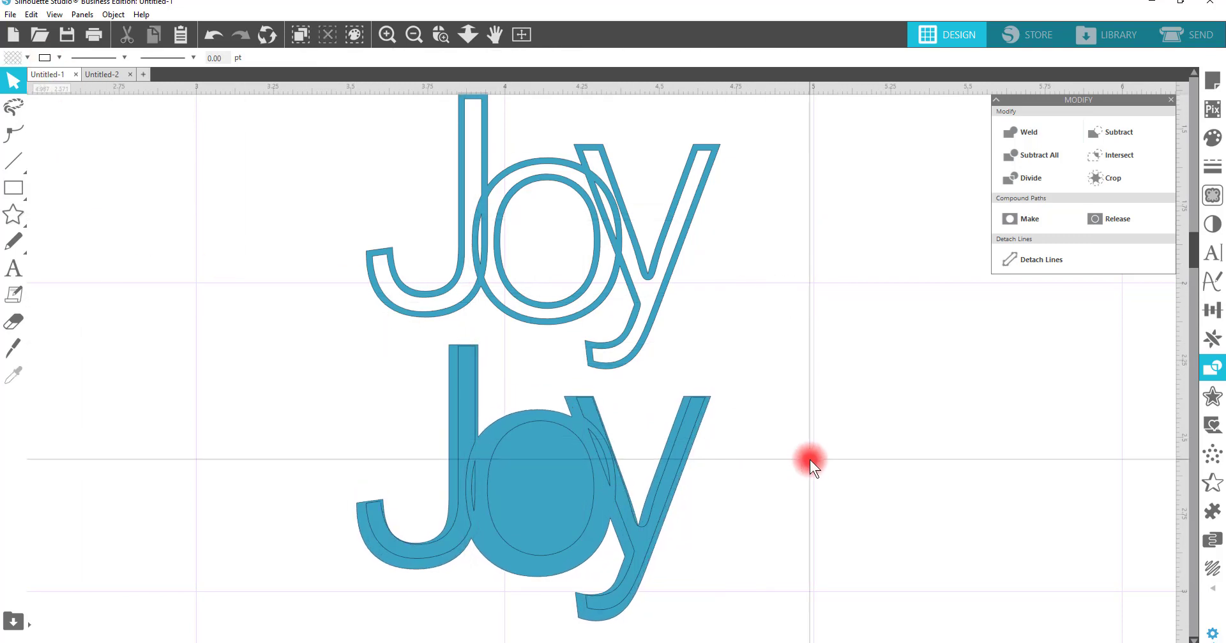
pyautogui.click(214, 34)
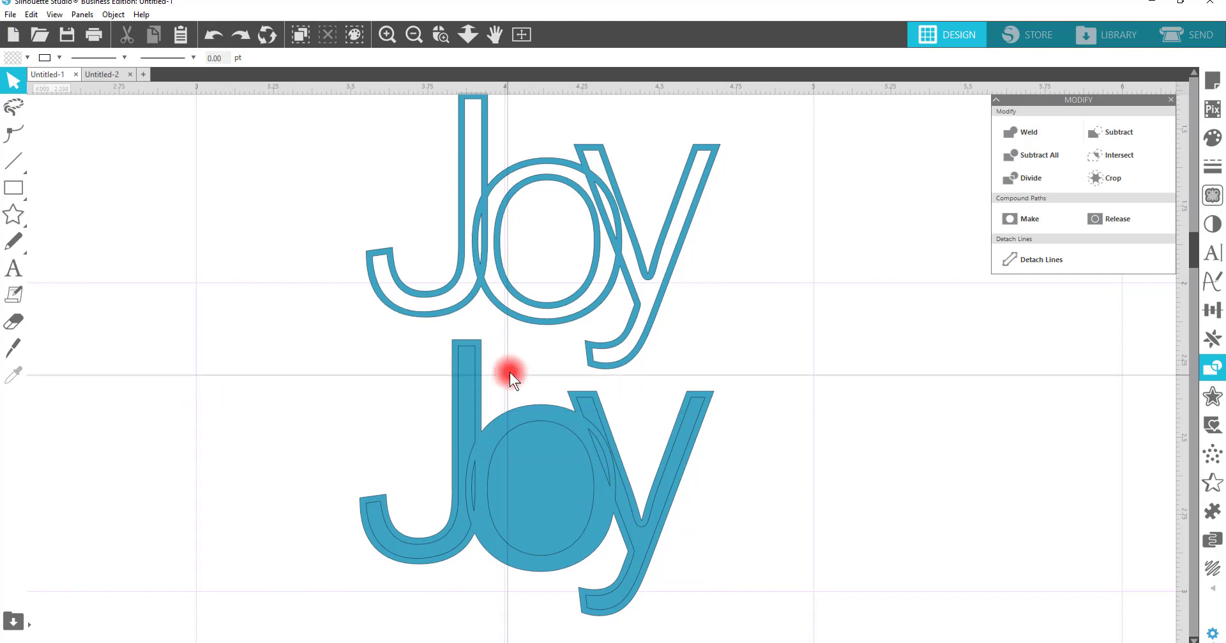
# Step: Move the leftover J and y pieces out of the duplicate word to either side
pyautogui.click(473, 346)
pyautogui.moveTo(473, 346); pyautogui.dragTo(229, 337)
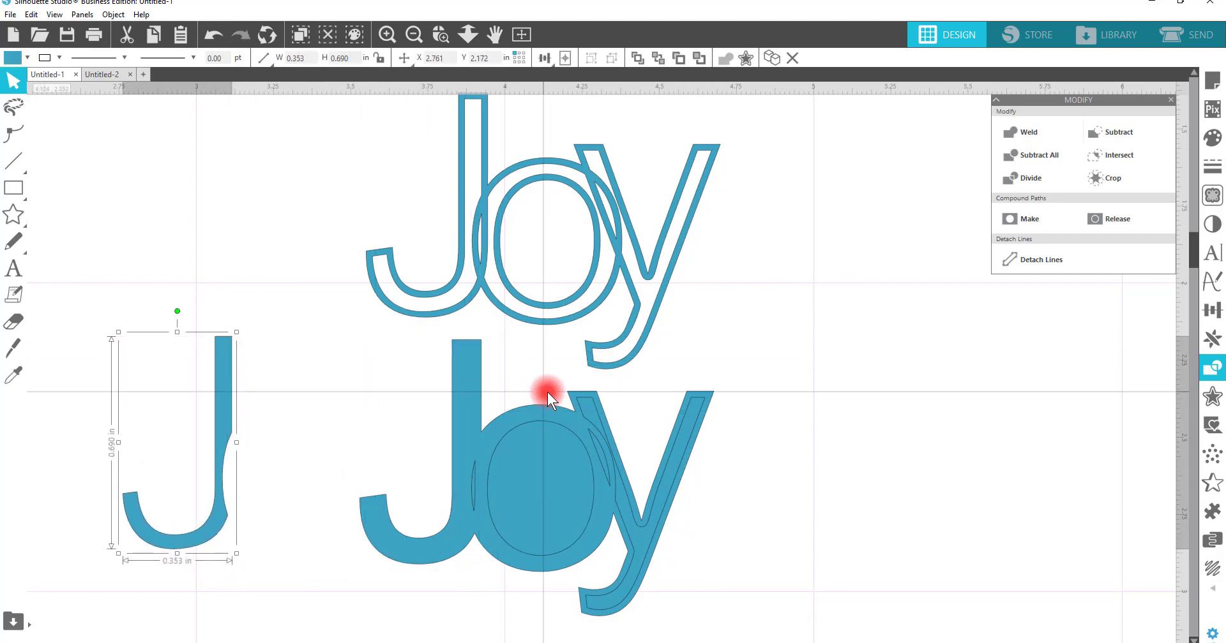
pyautogui.click(701, 401)
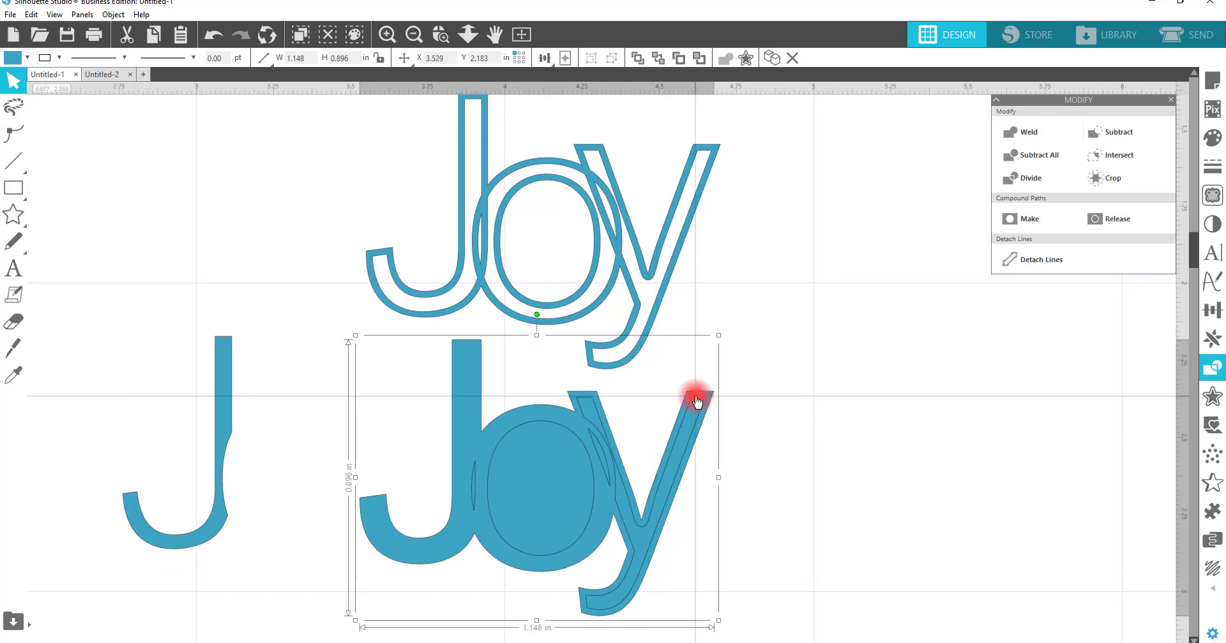
pyautogui.click(693, 404)
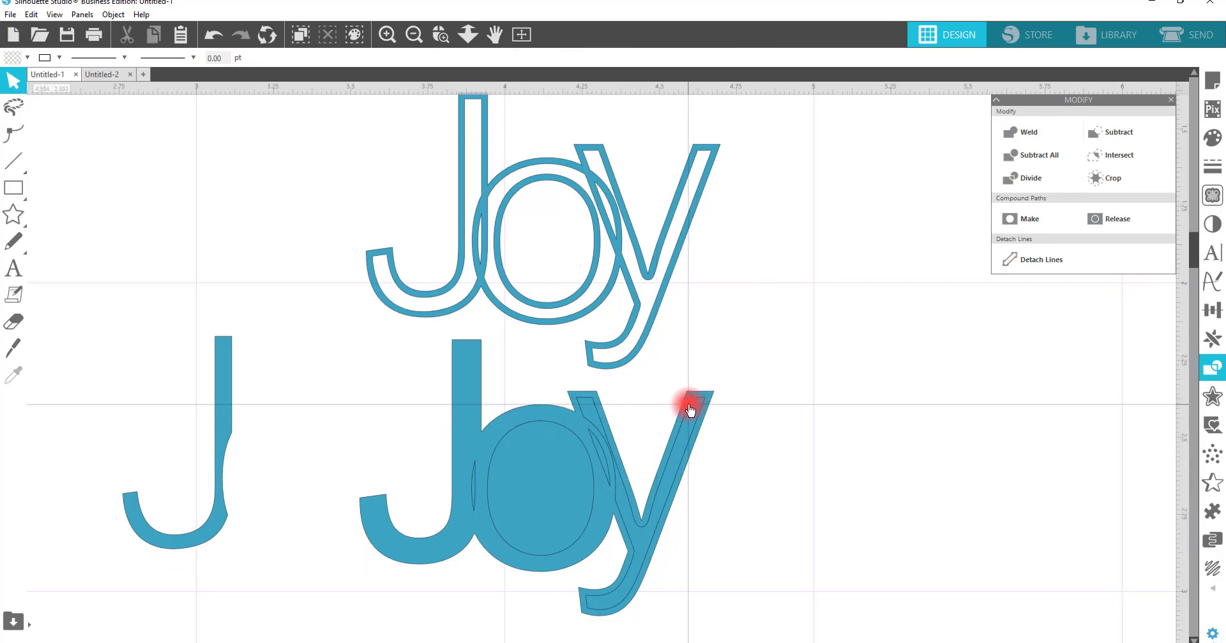
pyautogui.click(690, 404)
pyautogui.moveTo(690, 404); pyautogui.dragTo(1075, 371)
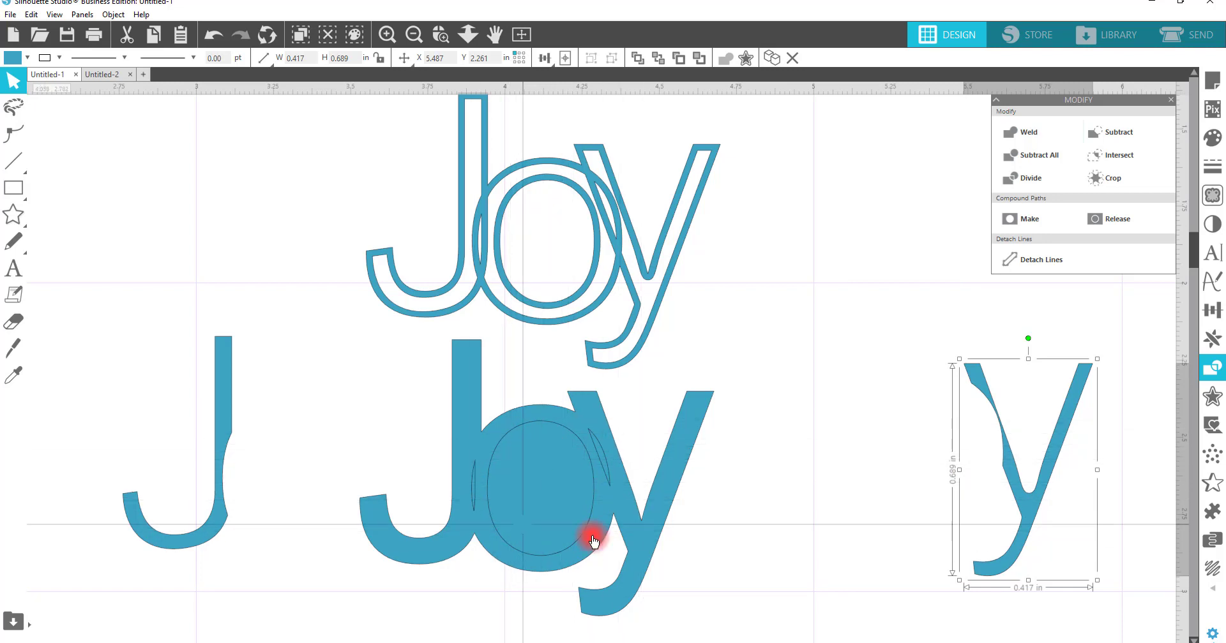
# Step: Subtract the inner o shape from the overlapping duplicate pieces
pyautogui.click(543, 495)
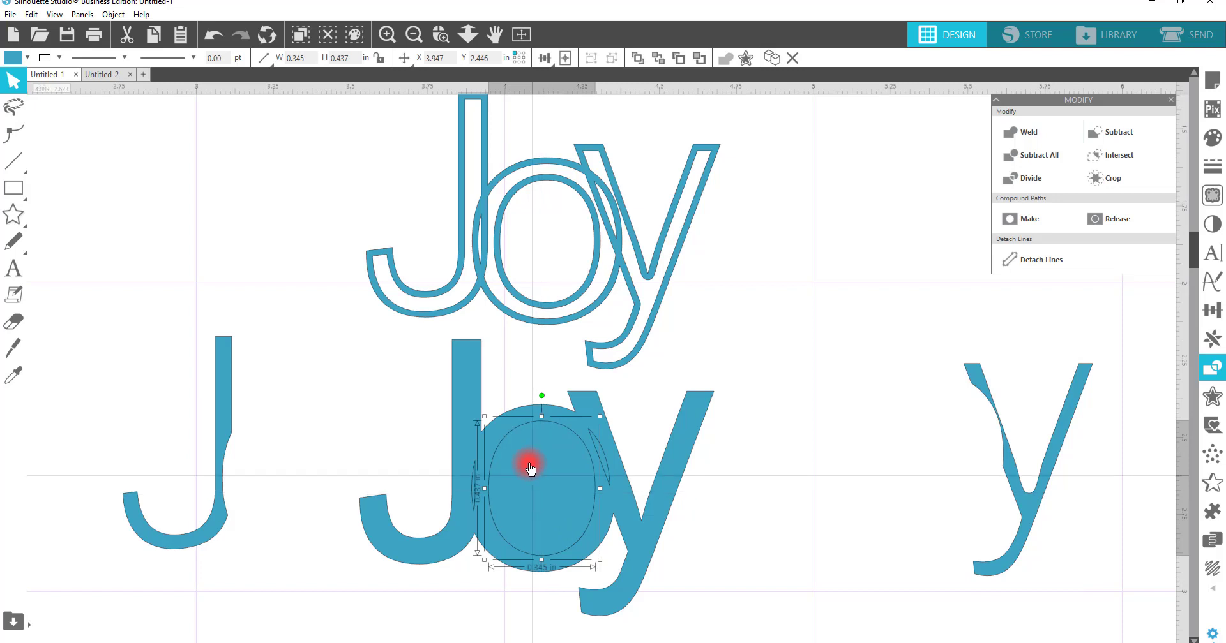
pyautogui.click(526, 411)
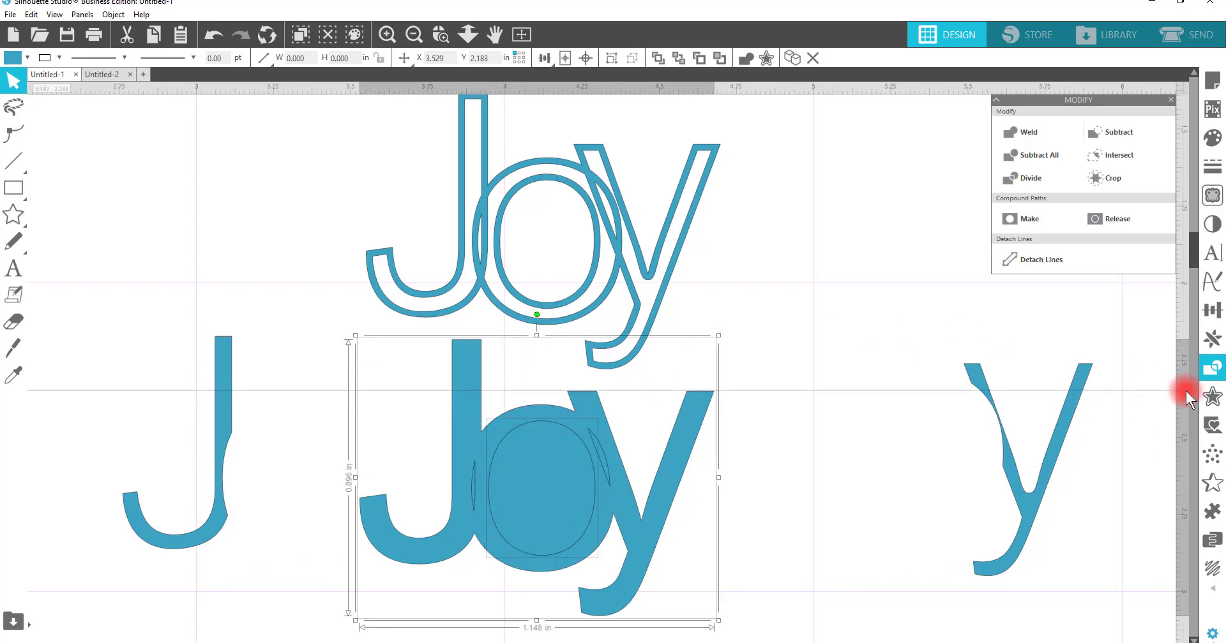
pyautogui.click(1211, 374)
pyautogui.click(1211, 373)
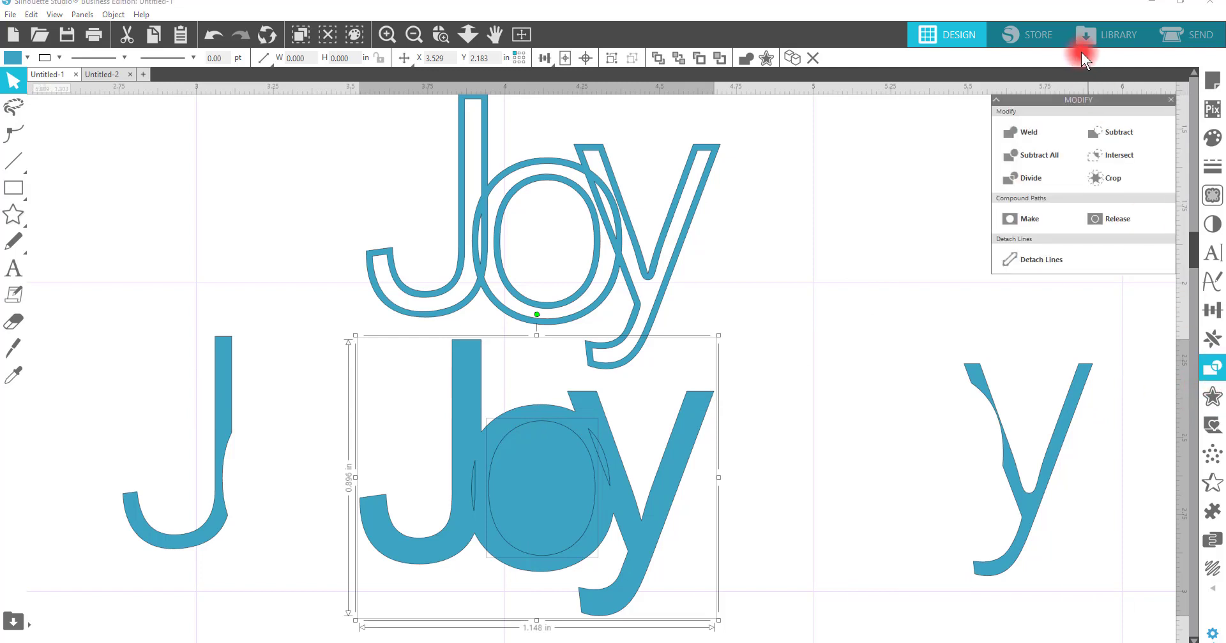
pyautogui.click(1109, 132)
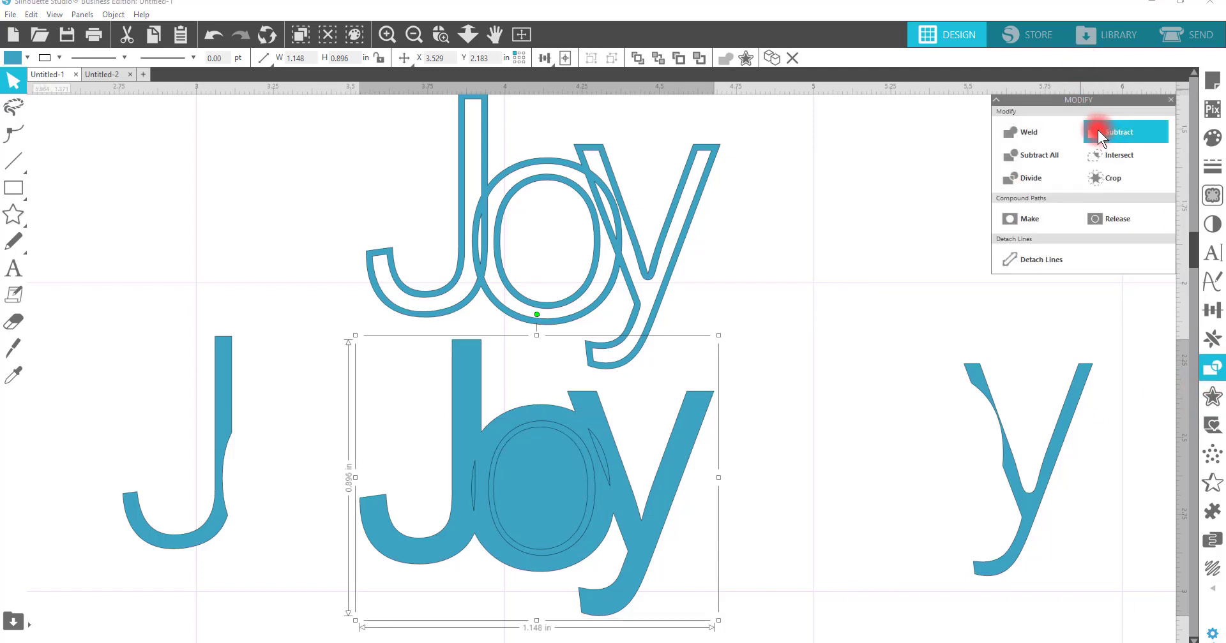
# Step: Move the leftover o pieces off to the right of the duplicate word
pyautogui.moveTo(547, 506); pyautogui.dragTo(724, 505)
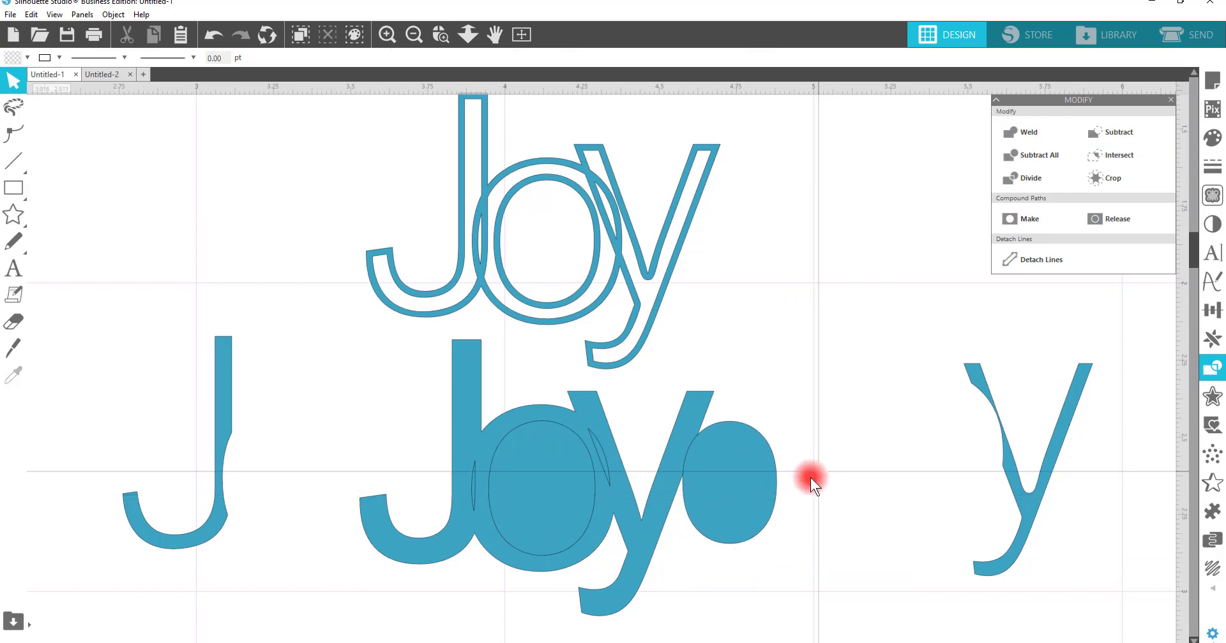
pyautogui.moveTo(542, 493); pyautogui.dragTo(1016, 447)
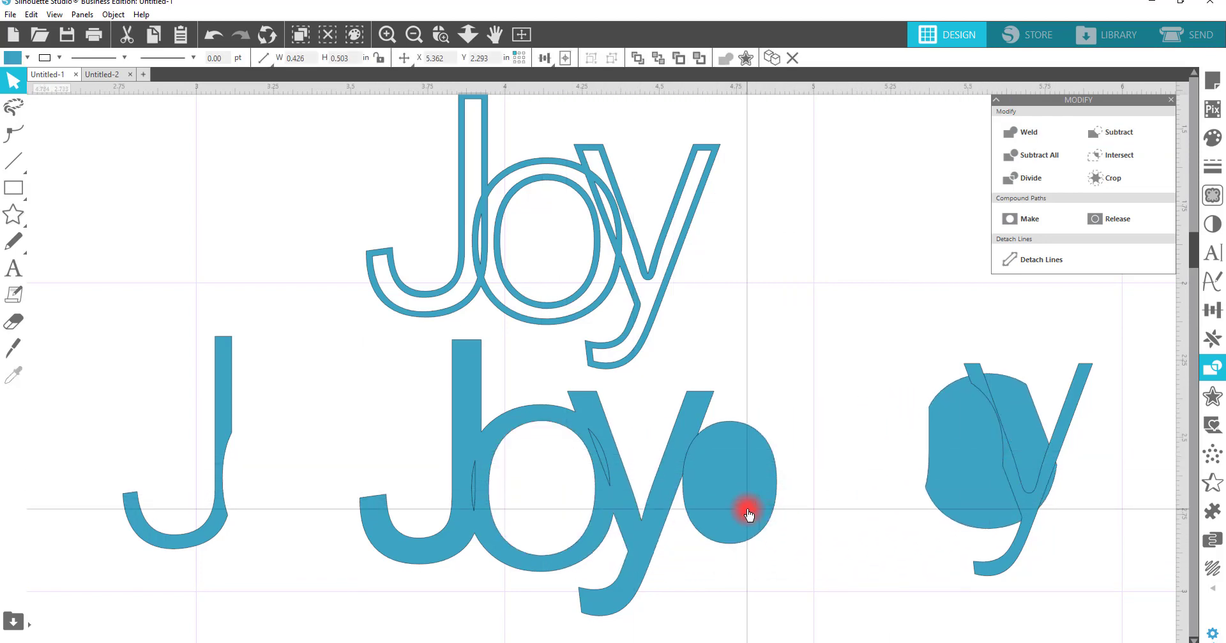
pyautogui.moveTo(744, 509); pyautogui.dragTo(933, 489)
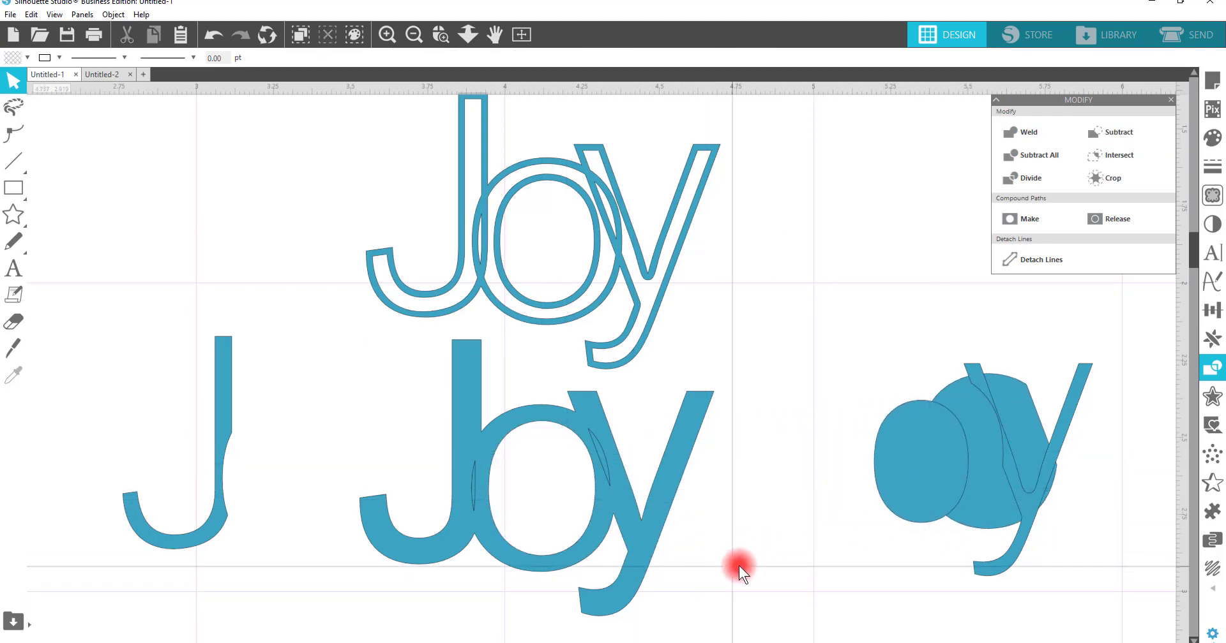
# Step: Weld the remaining duplicate pieces into one solid Joy shape
pyautogui.click(429, 506)
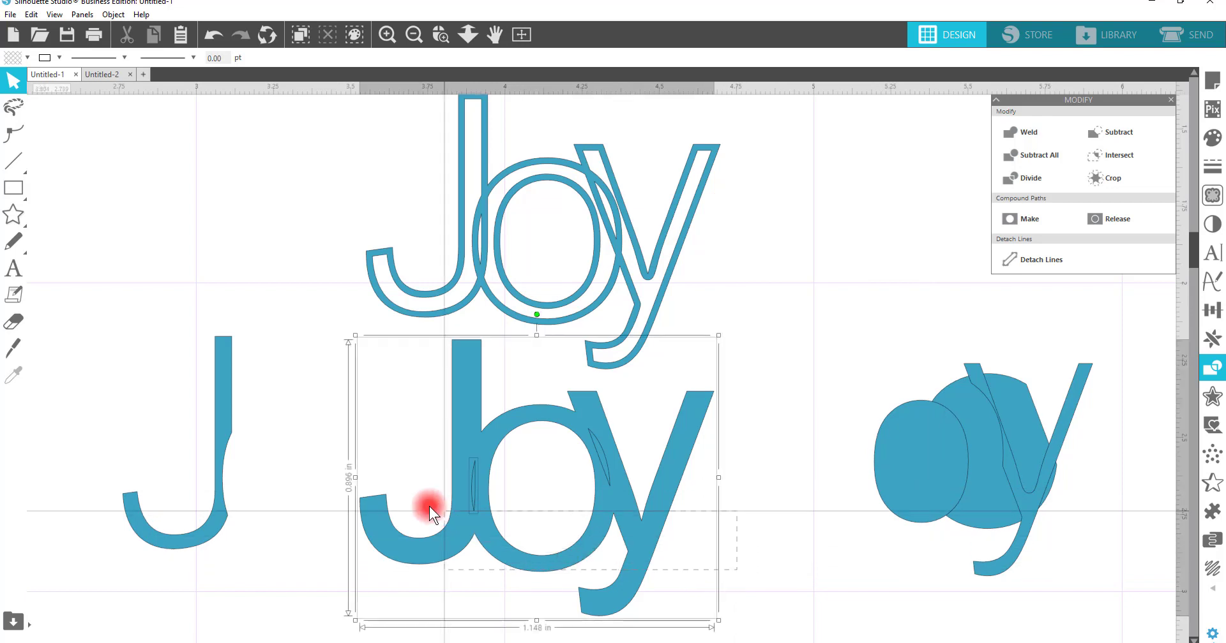
pyautogui.rightClick(445, 443)
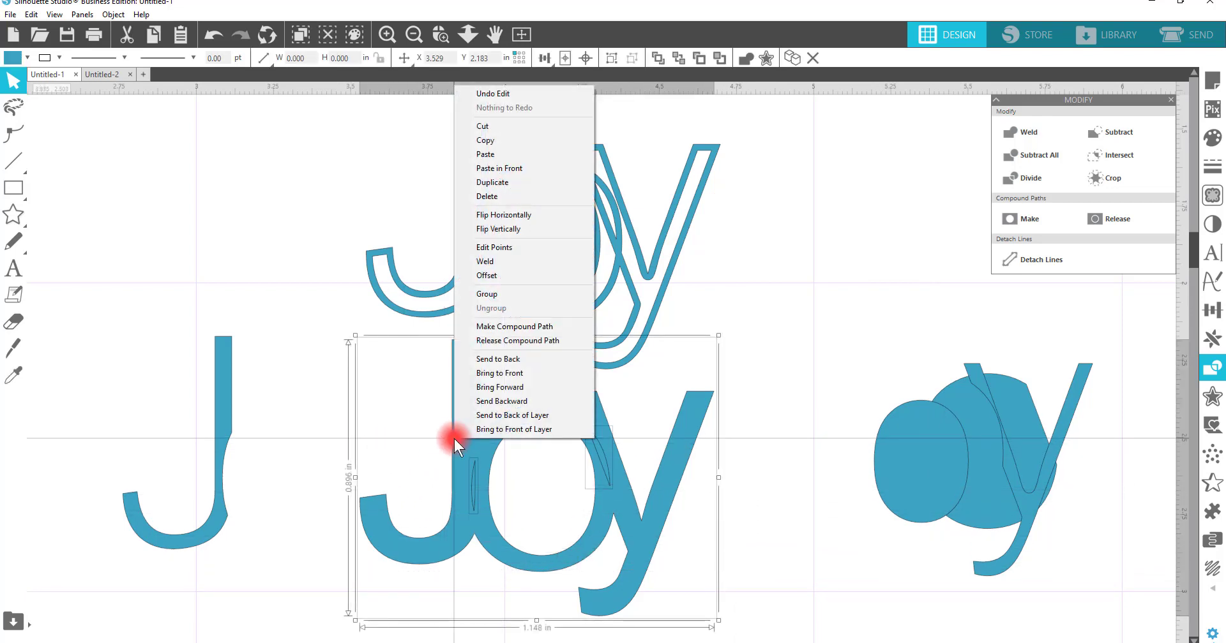
pyautogui.click(504, 262)
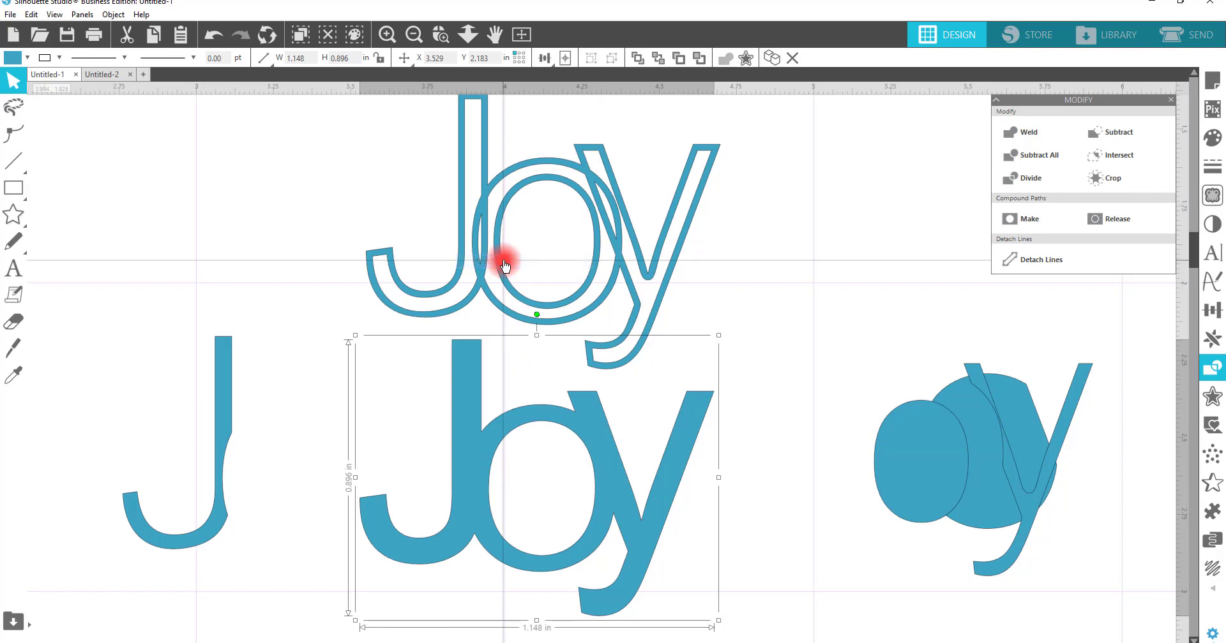
# Step: Fill the solid Joy shape with red
pyautogui.rightClick(628, 493)
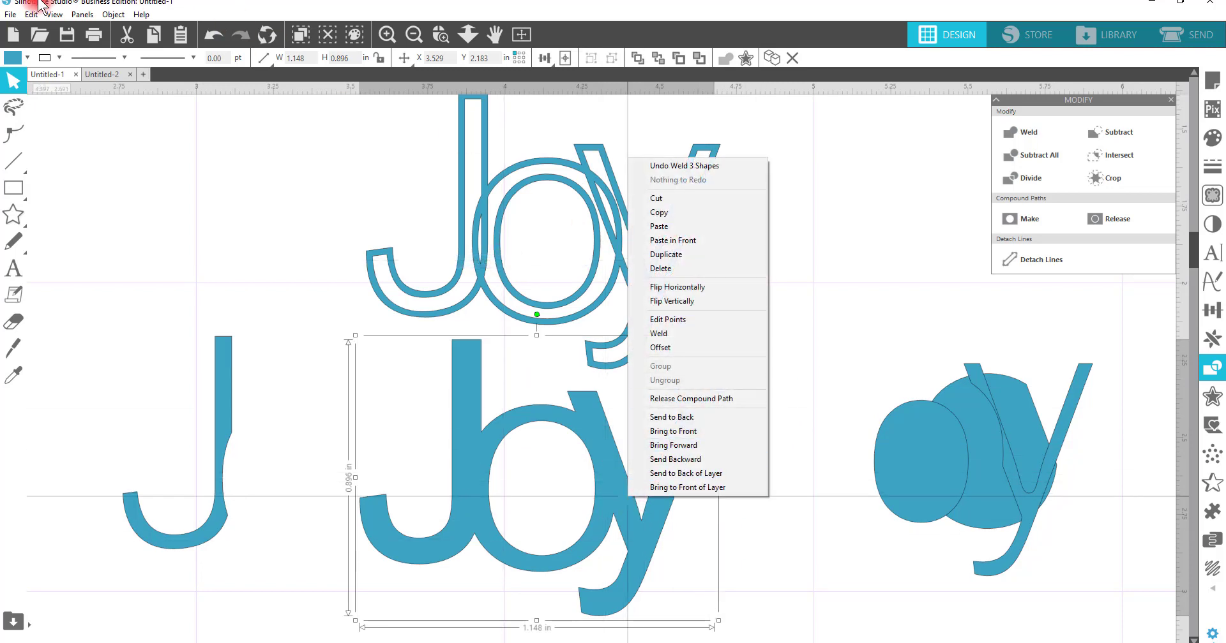
pyautogui.click(13, 57)
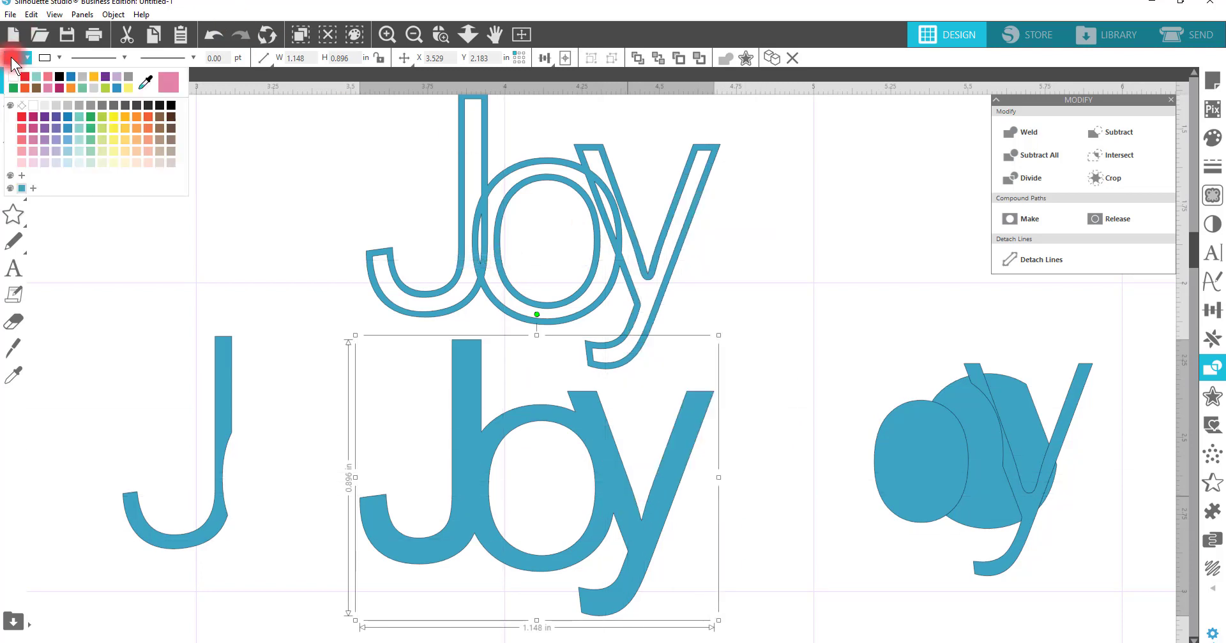
pyautogui.click(20, 117)
# Step: Remove the fill from the outlined Joy word so only its cut lines remain
pyautogui.click(649, 285)
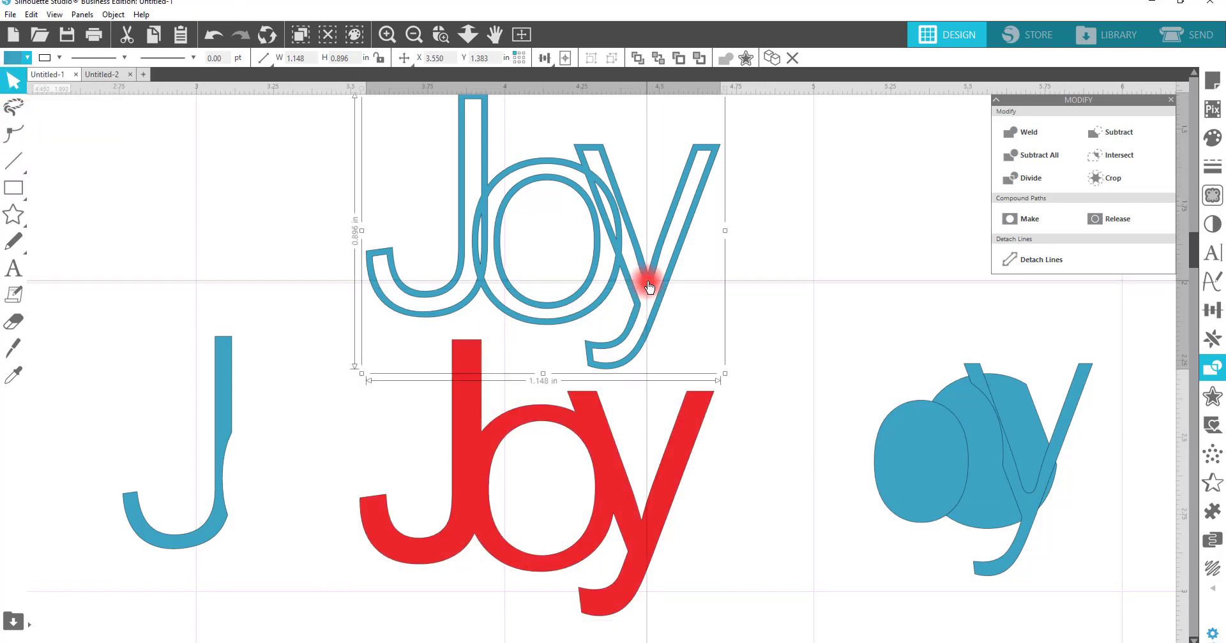
pyautogui.click(79, 53)
pyautogui.click(18, 58)
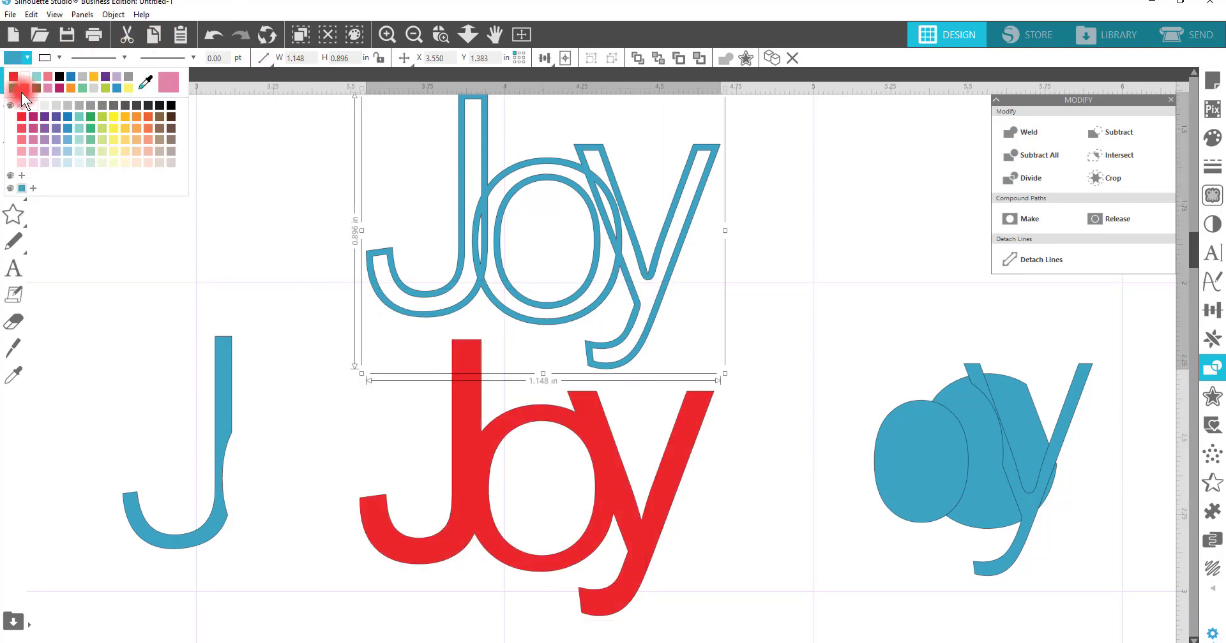
pyautogui.click(29, 106)
# Step: Bring the outlined word to the front and place it over the red Joy shape
pyautogui.rightClick(564, 292)
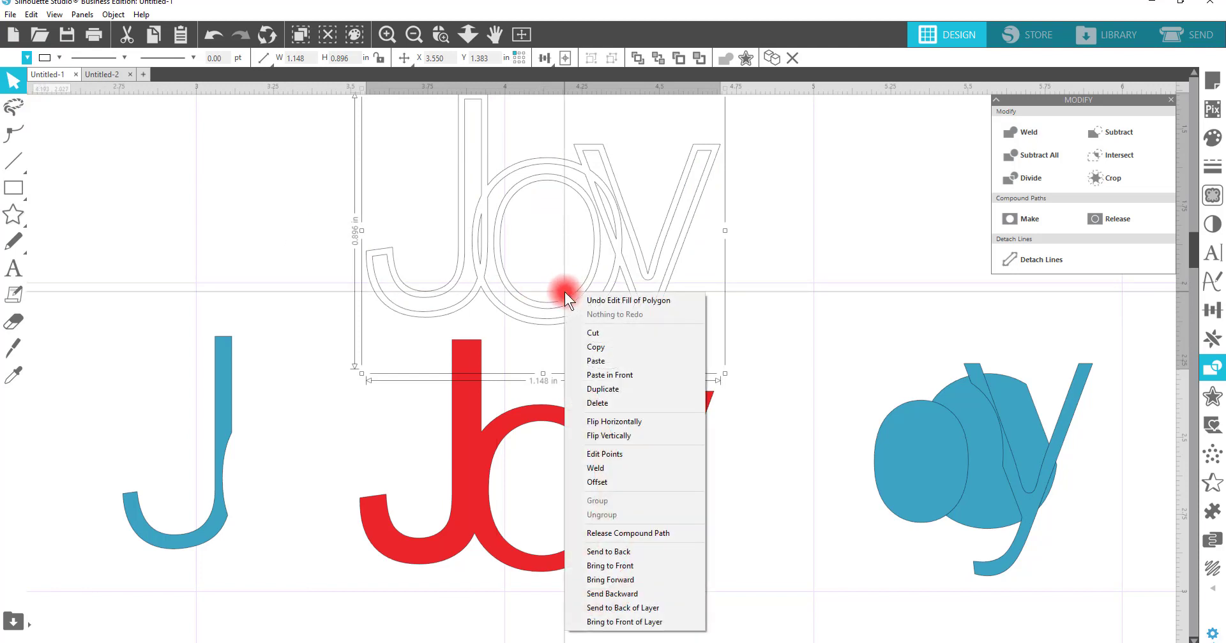
pyautogui.click(635, 563)
pyautogui.moveTo(580, 329); pyautogui.dragTo(538, 572)
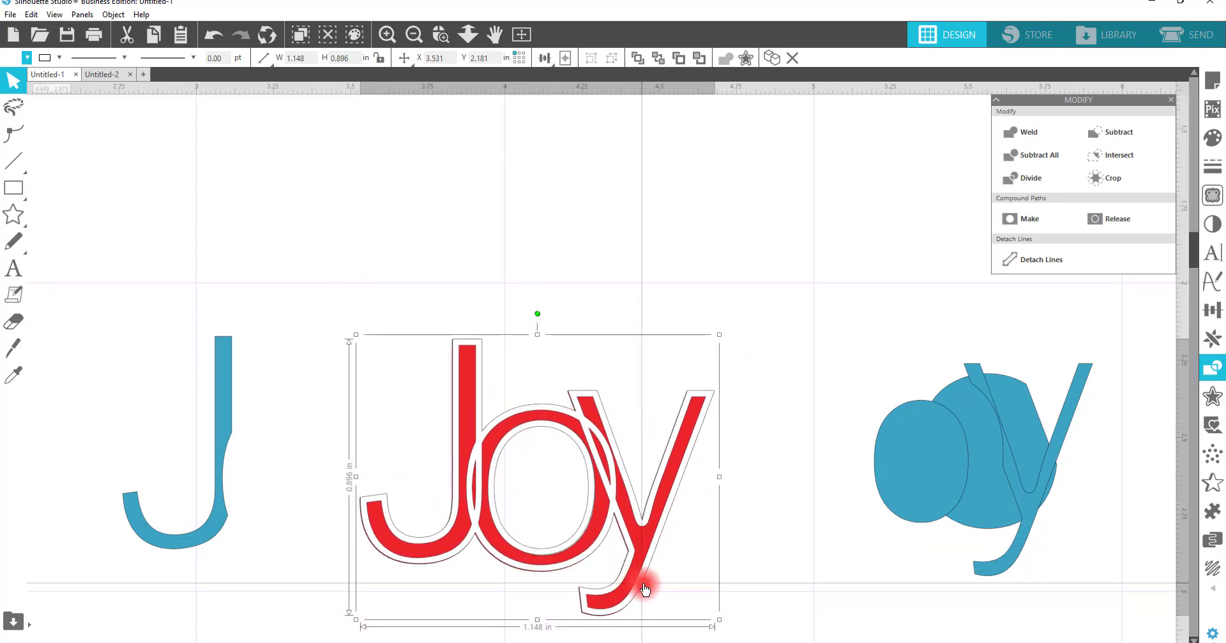
pyautogui.moveTo(800, 557); pyautogui.dragTo(470, 355)
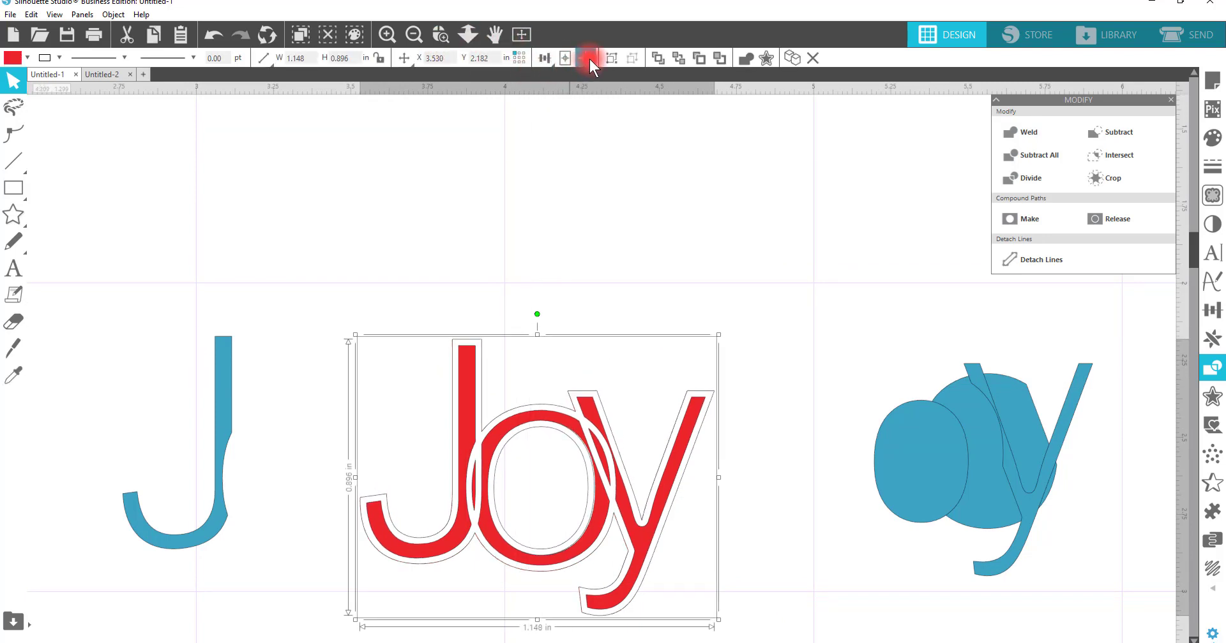
pyautogui.click(805, 335)
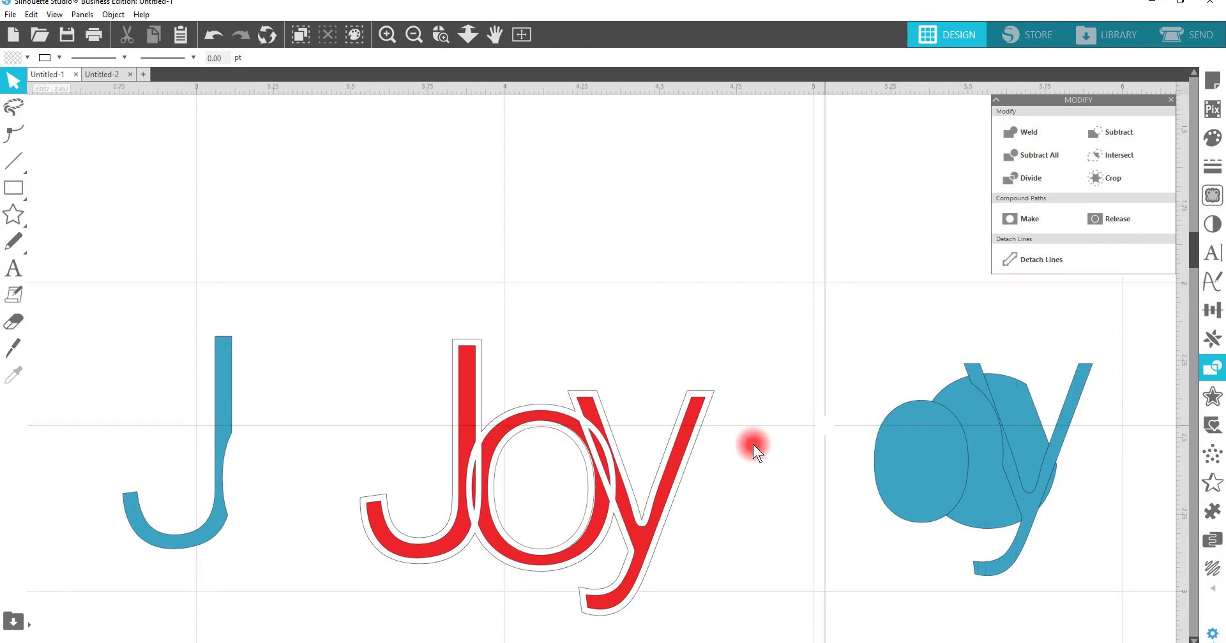
pyautogui.scroll(-2, 734, 466)
pyautogui.scroll(-2, 722, 486)
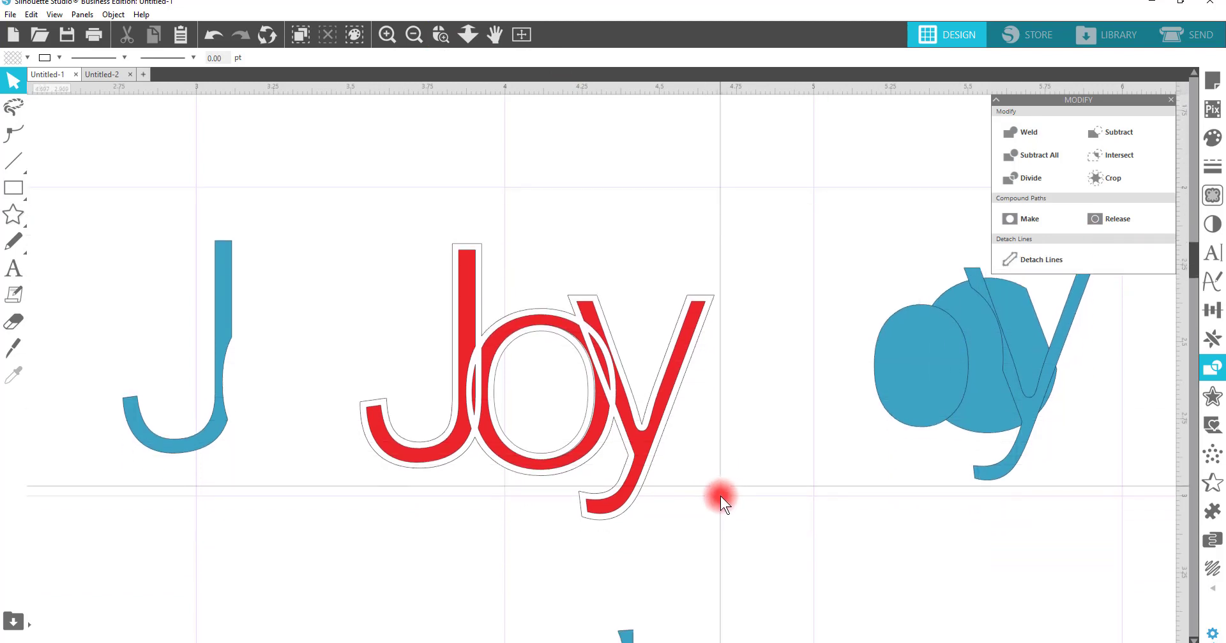